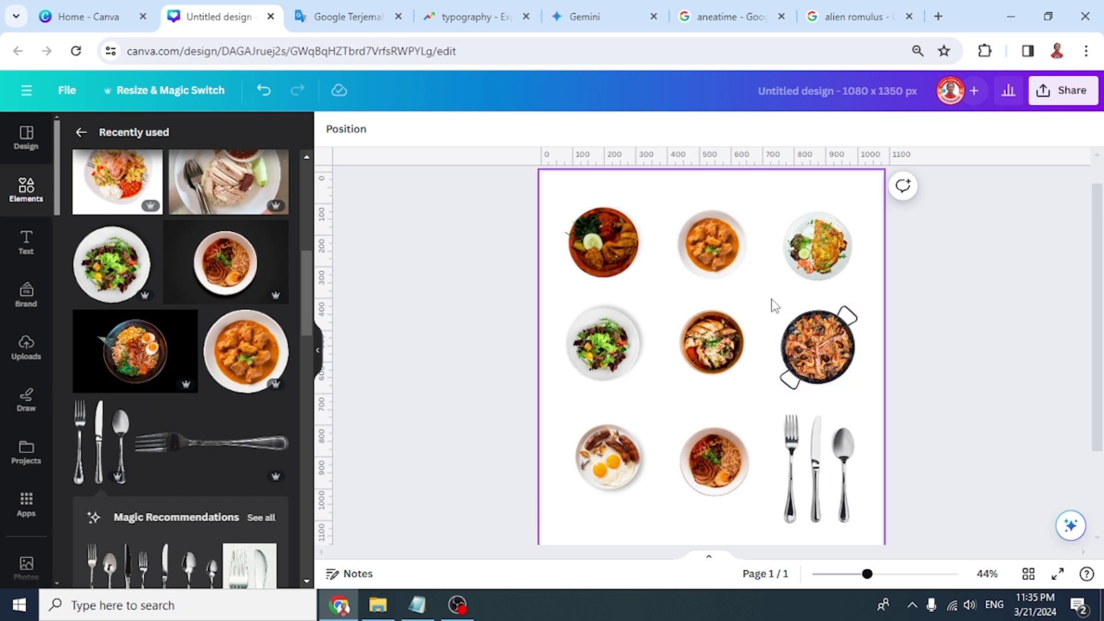
Add a new blank page below the page holding the dish and cutlery photos
right_click(789, 473)
scroll(837, 469, "down", 1)
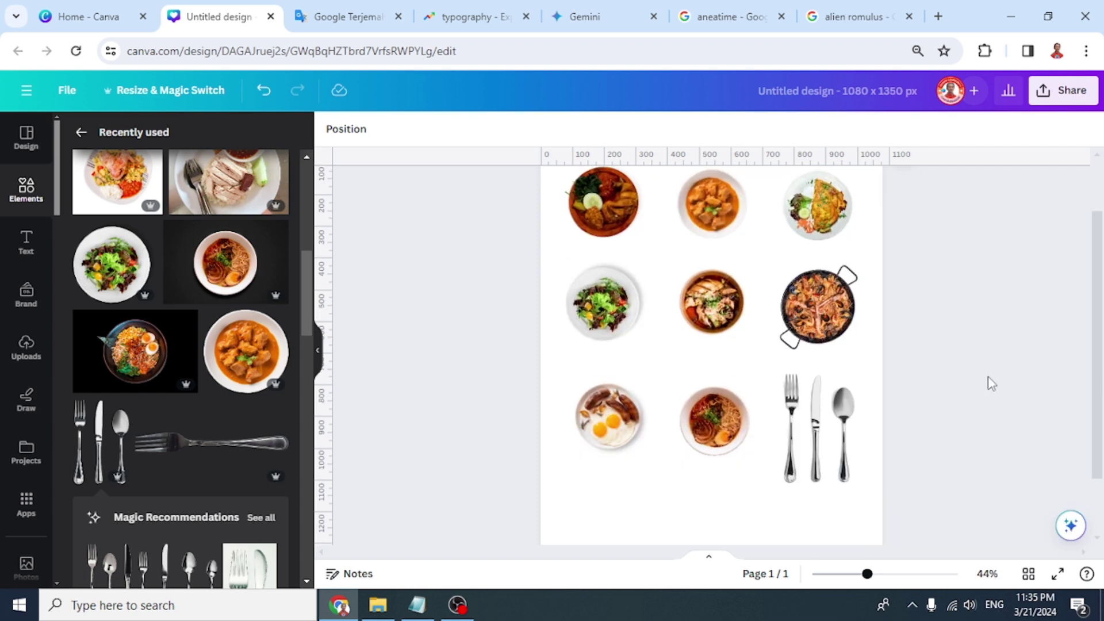
scroll(709, 518, "down", 2)
left_click(690, 523)
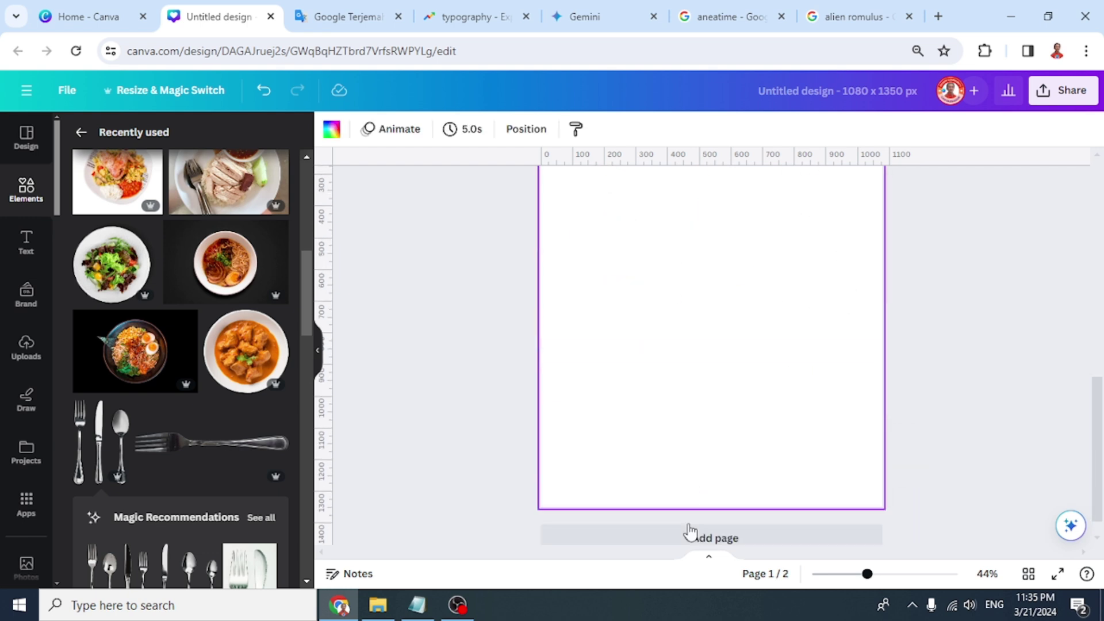
Fill the blank page 2's background with the default red-to-orange gradient
left_click(332, 130)
scroll(173, 380, "down", 4)
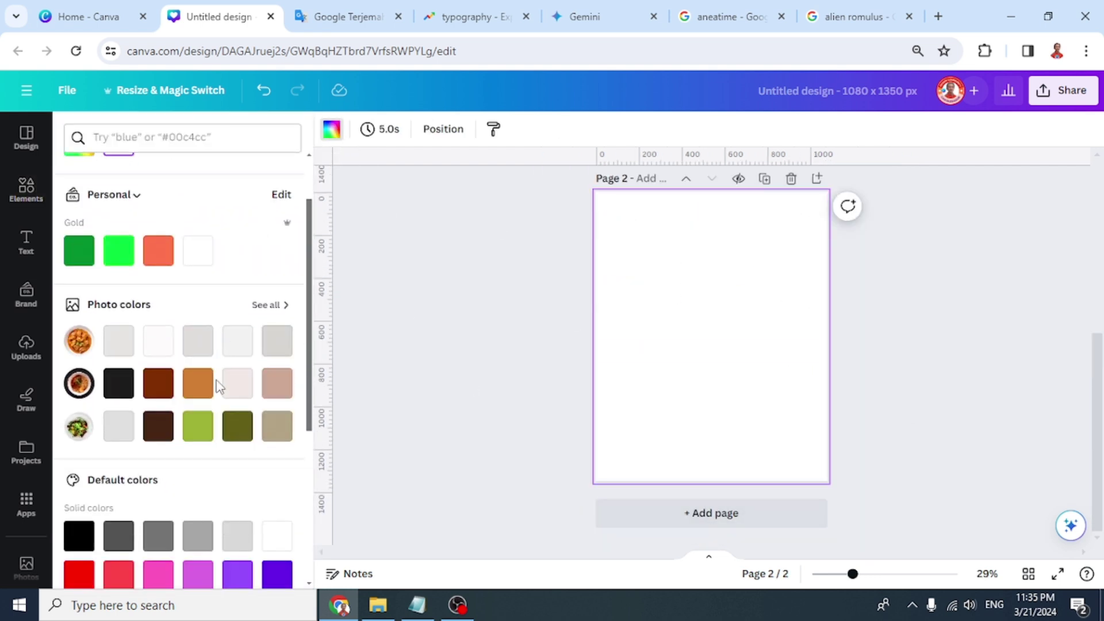
scroll(103, 505, "down", 2)
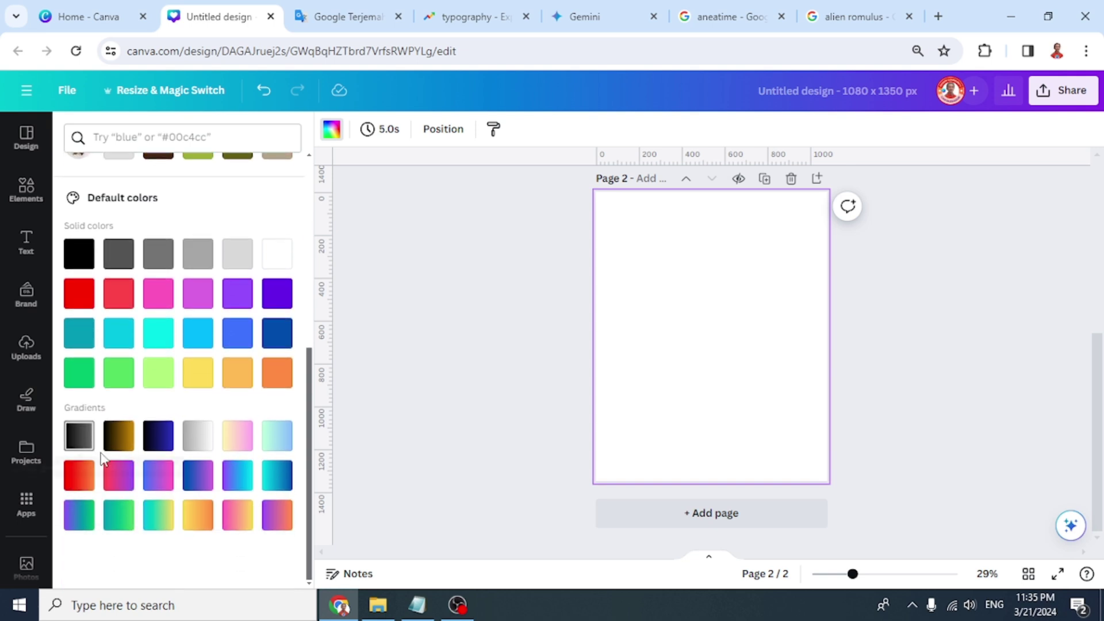
left_click(84, 481)
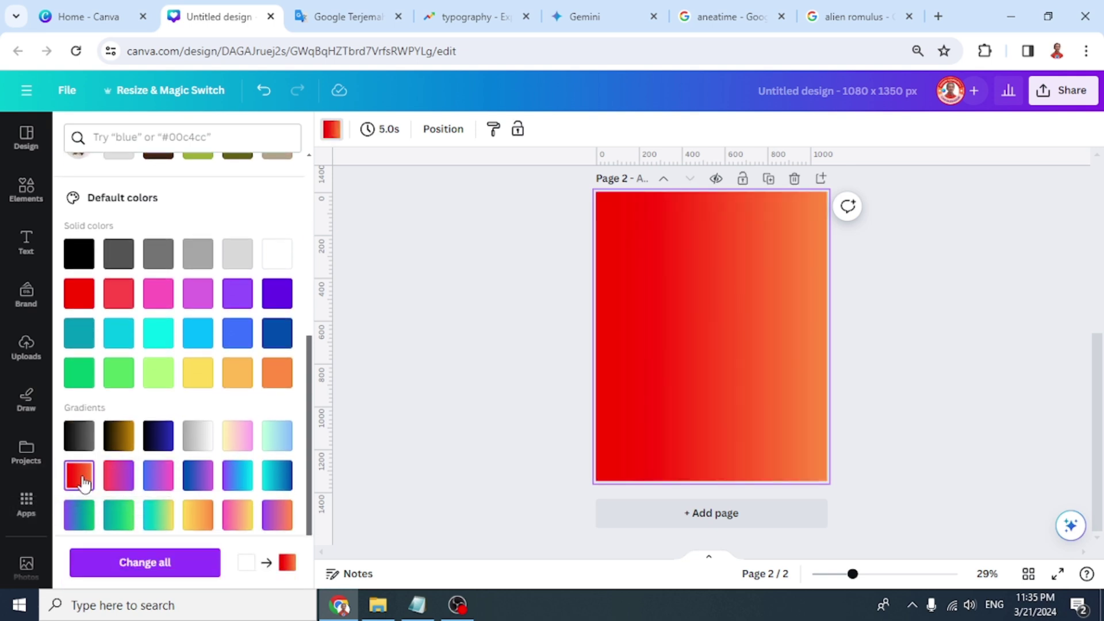
Change page 2's gradient to the circular style and swap its colours so orange is in the centre and red #ff3131 at the edges
left_click(331, 131)
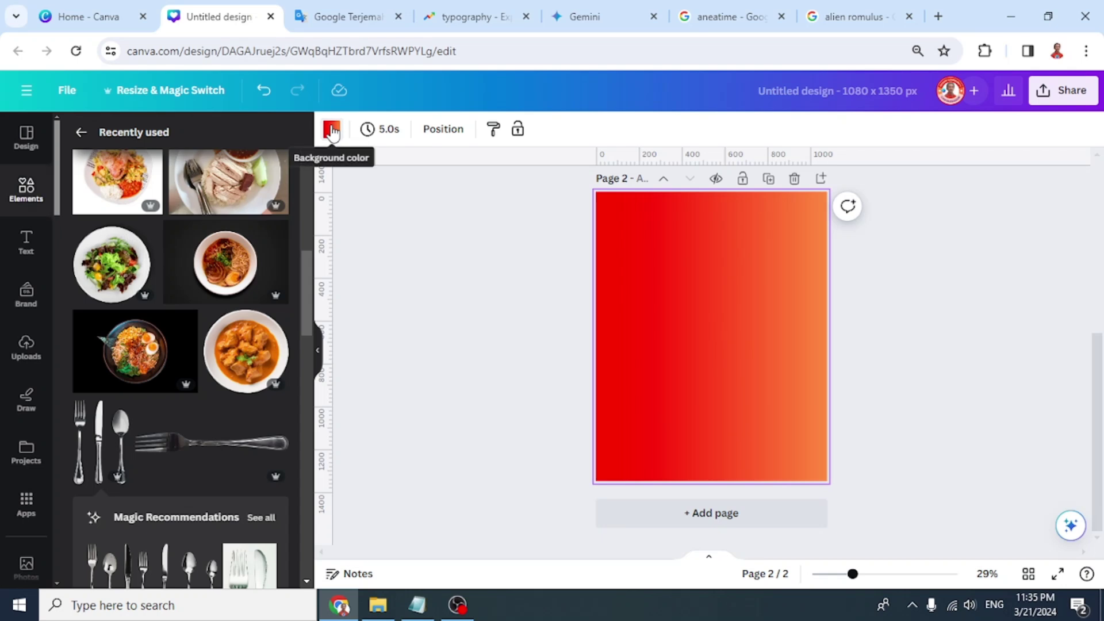
left_click(332, 131)
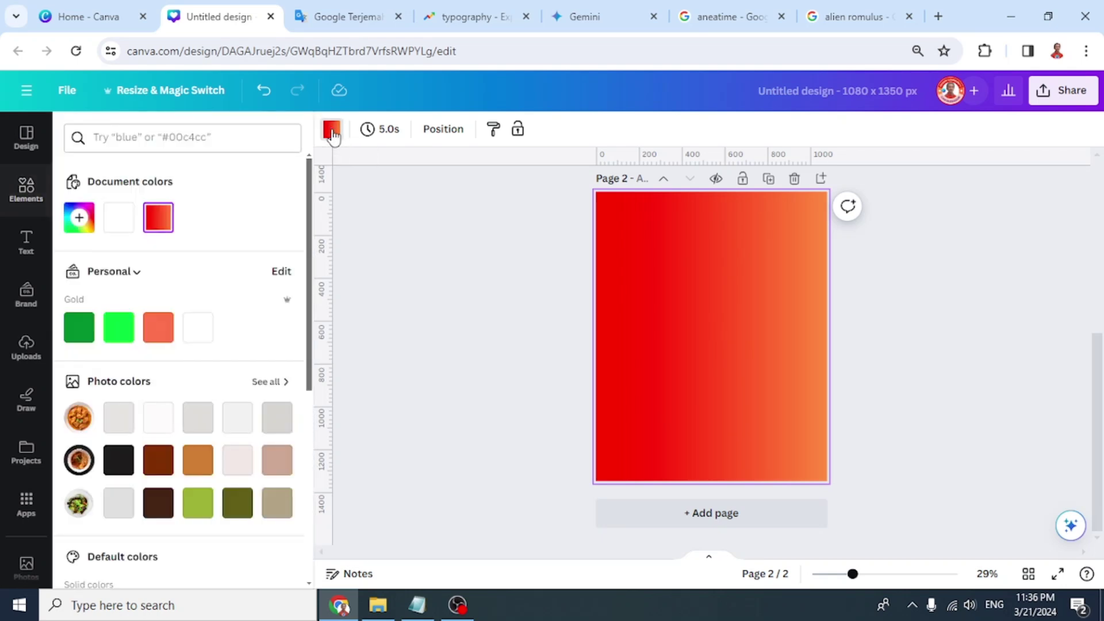
left_click(159, 219)
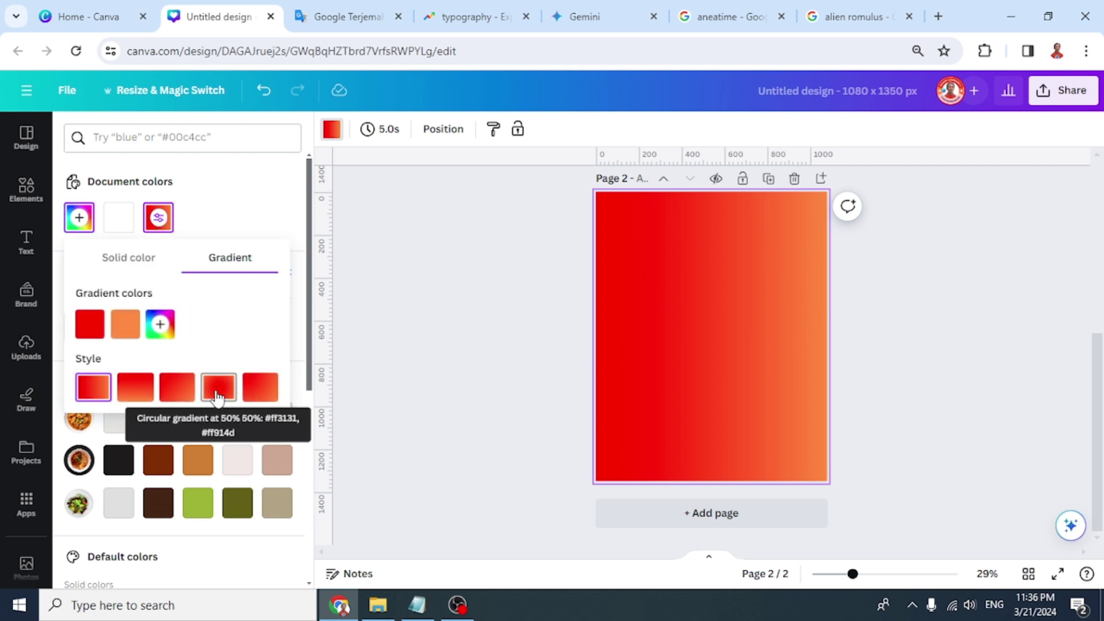
left_click(218, 396)
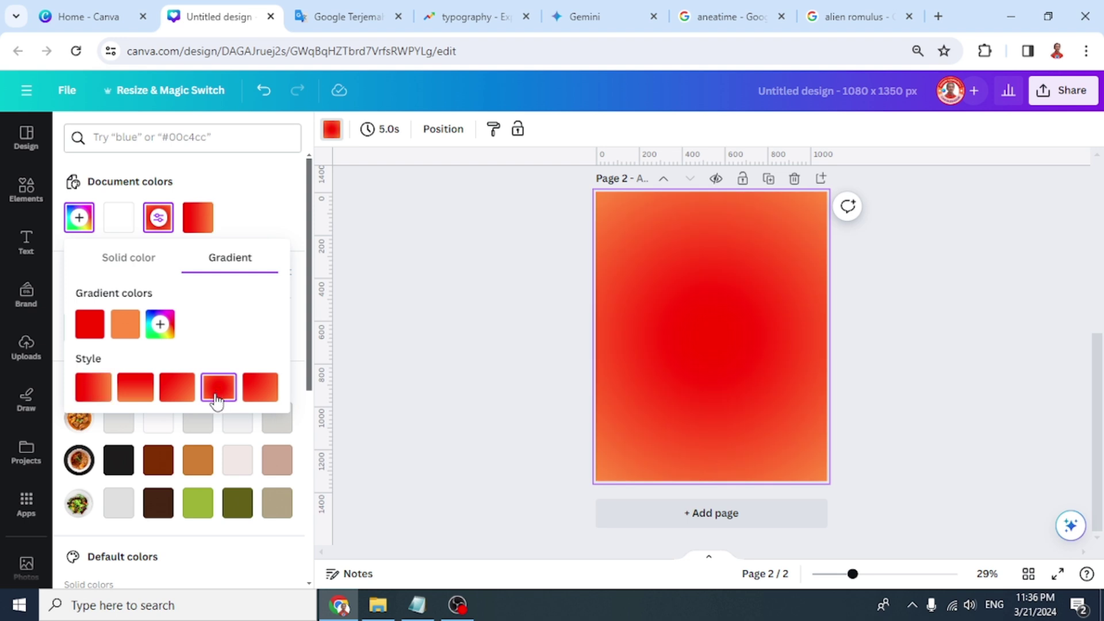
left_click_drag(127, 336, 80, 330)
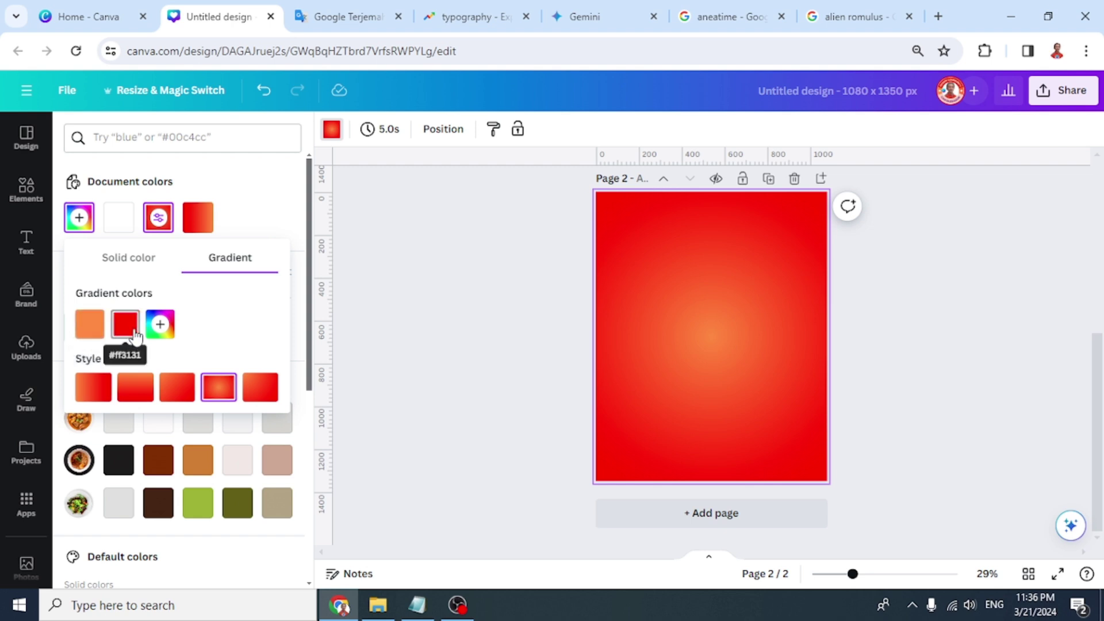
left_click(737, 368)
Add a white circle to page 2, enlarge it to about three-quarters of the page width and centre it
left_click(15, 198)
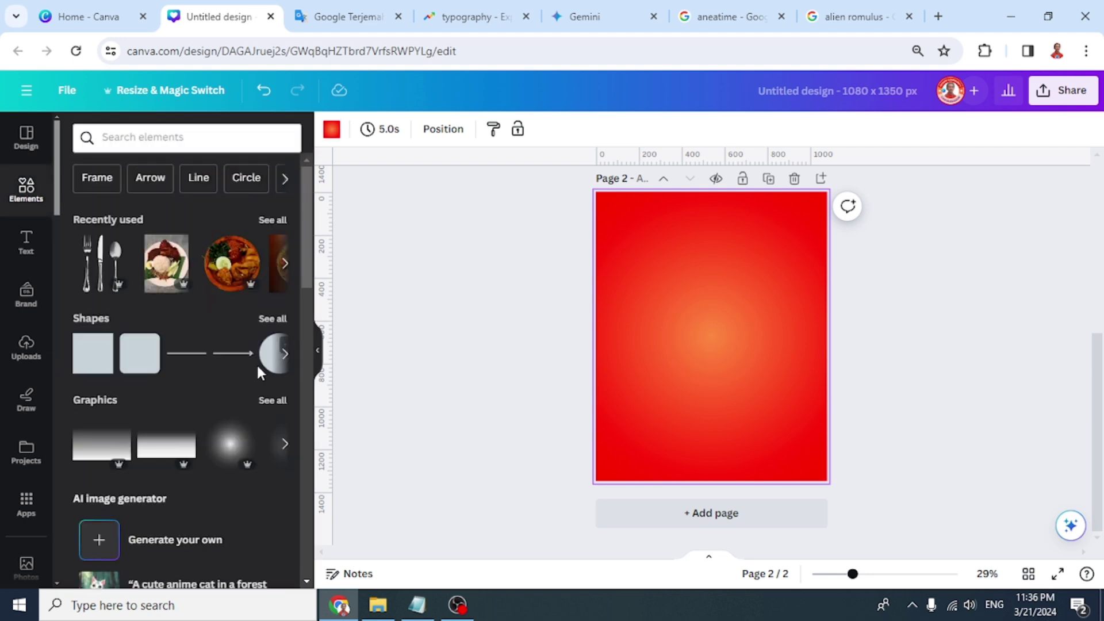
left_click(269, 370)
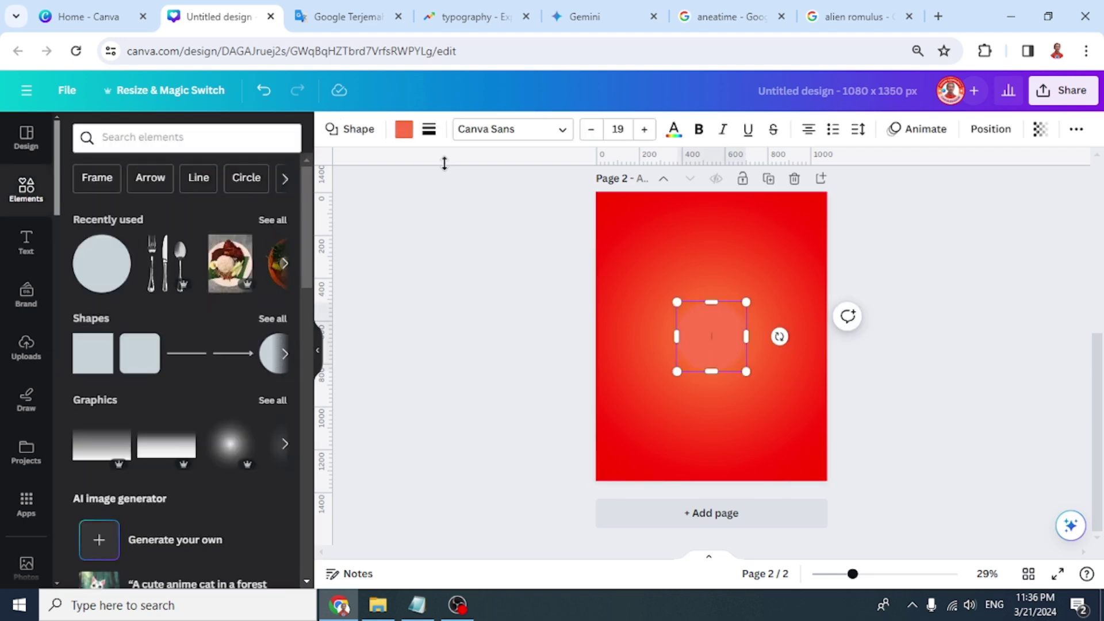
left_click(404, 130)
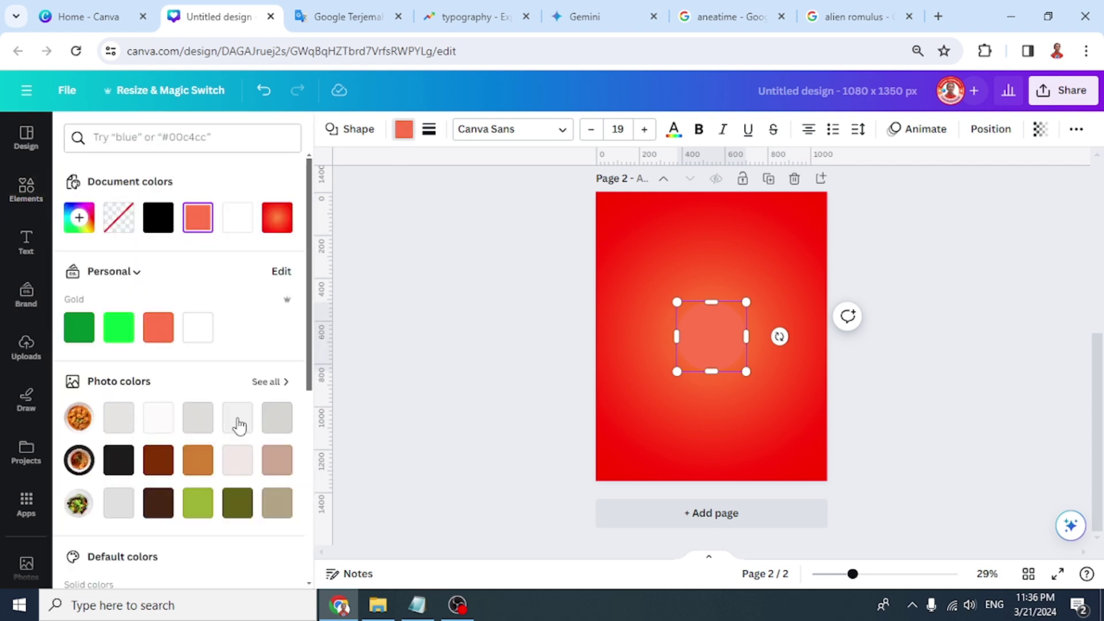
left_click(237, 218)
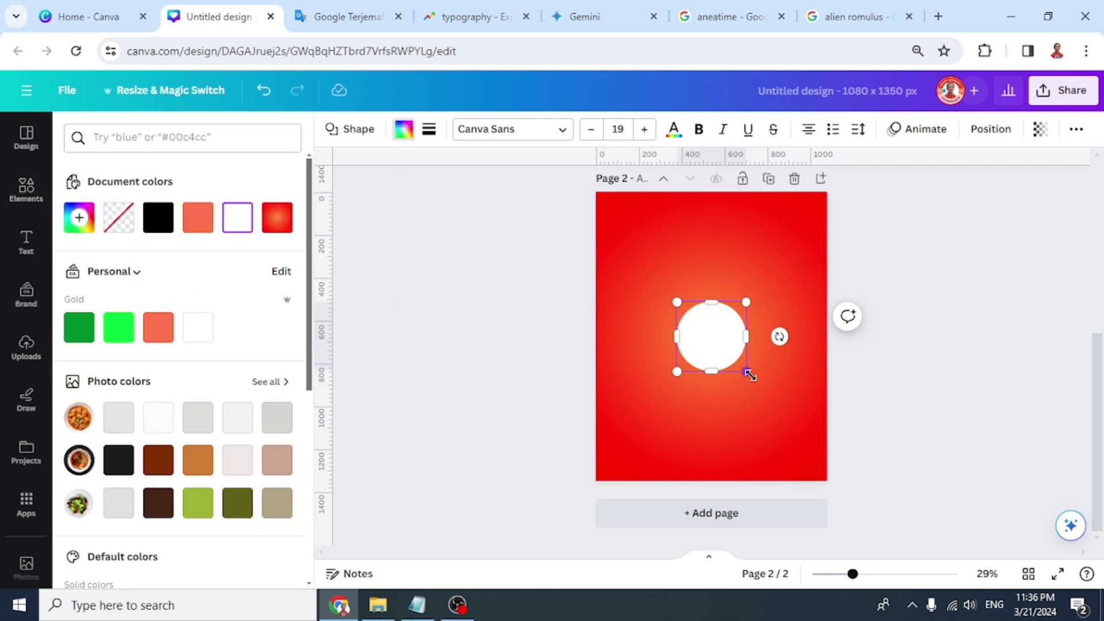
left_click_drag(747, 372, 850, 496)
left_click_drag(789, 414, 733, 357)
Move the three dish photos of page 1's first row onto the upper part of page 2's white circle
scroll(734, 402, "up", 6)
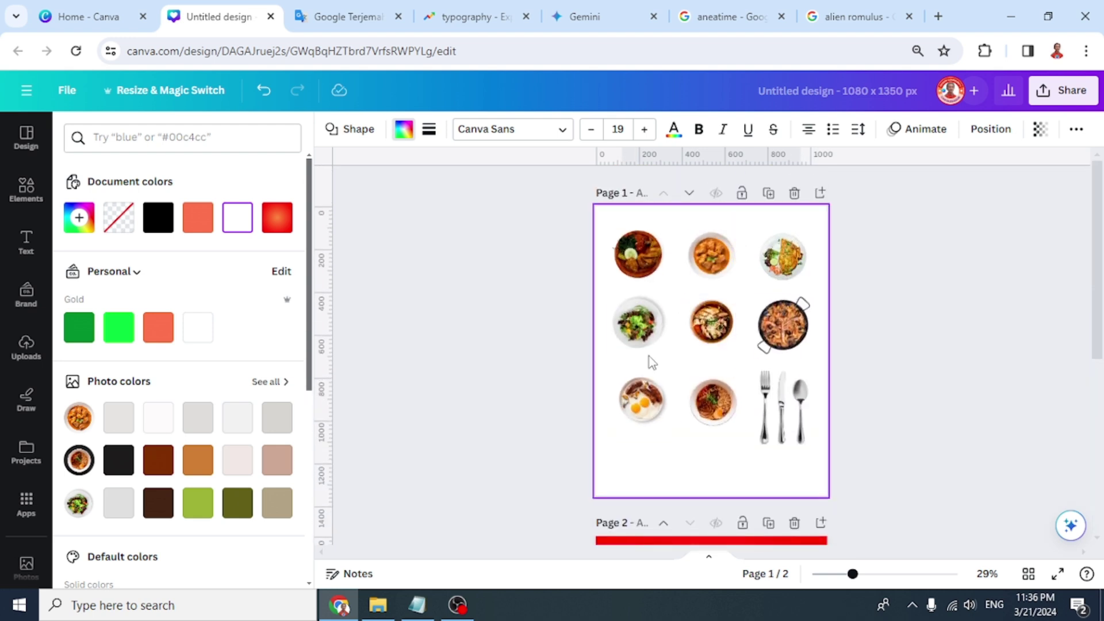
scroll(685, 365, "down", 3)
scroll(747, 345, "up", 3)
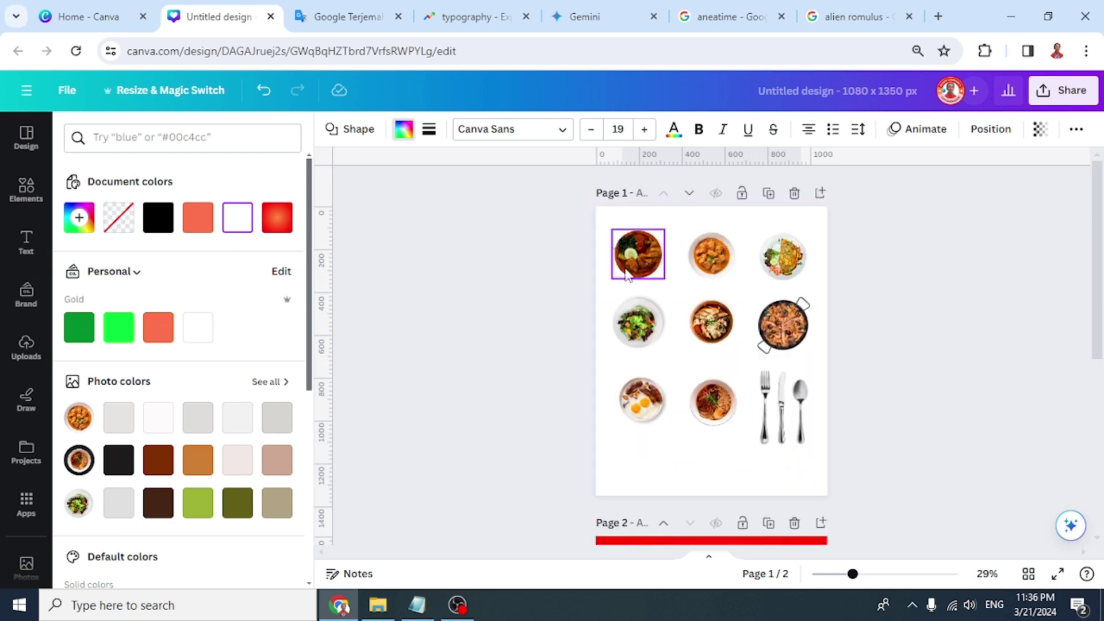
scroll(777, 297, "down", 3)
scroll(714, 332, "down", 2)
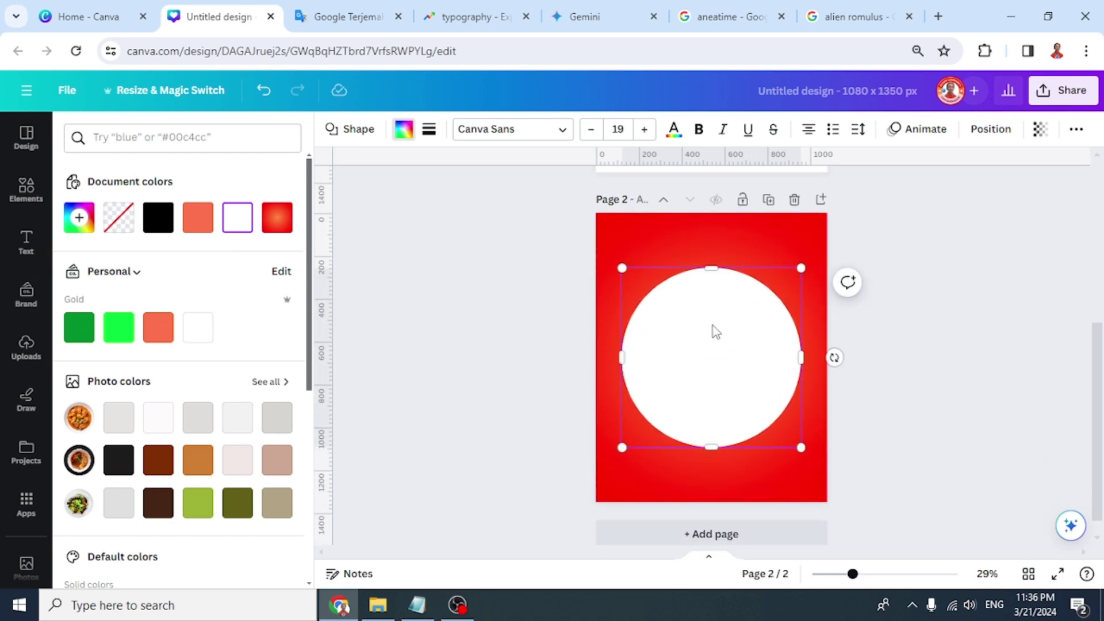
scroll(758, 352, "up", 5)
left_click_drag(713, 179, 713, 510)
left_click_drag(638, 179, 776, 526)
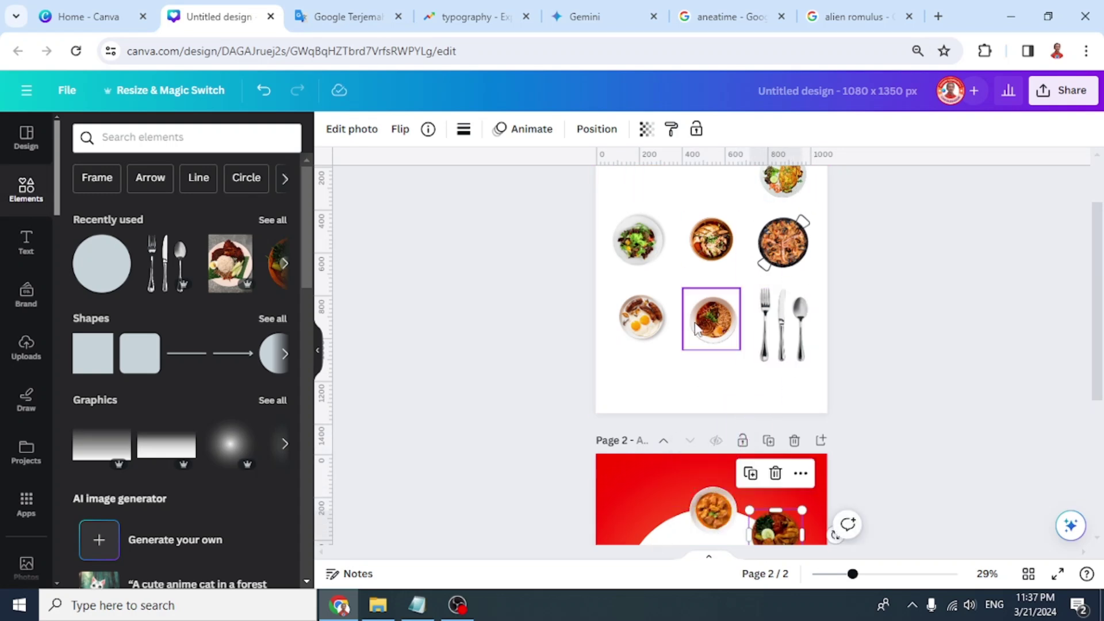
left_click(795, 192)
left_click_drag(795, 193, 668, 535)
Move the remaining five dish photos, from the eggs plate to the salad, from page 1 onto page 2, leaving the cutlery behind
scroll(762, 407, "down", 3)
scroll(774, 391, "up", 4)
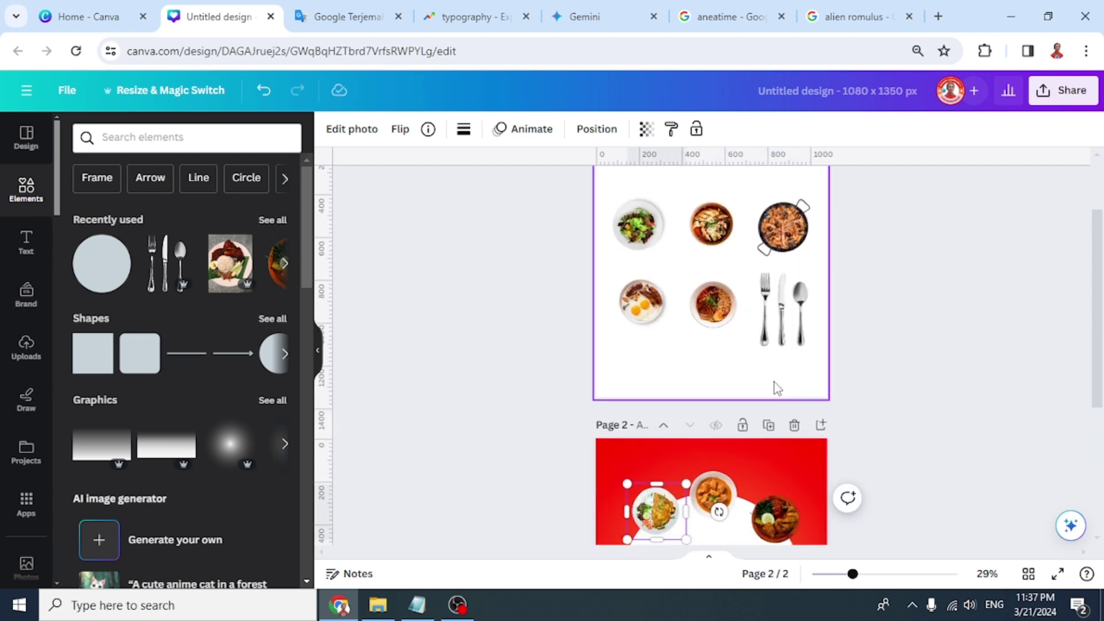
scroll(774, 387, "down", 2)
left_click(643, 236)
left_click_drag(642, 236, 635, 502)
key("ctrl+z")
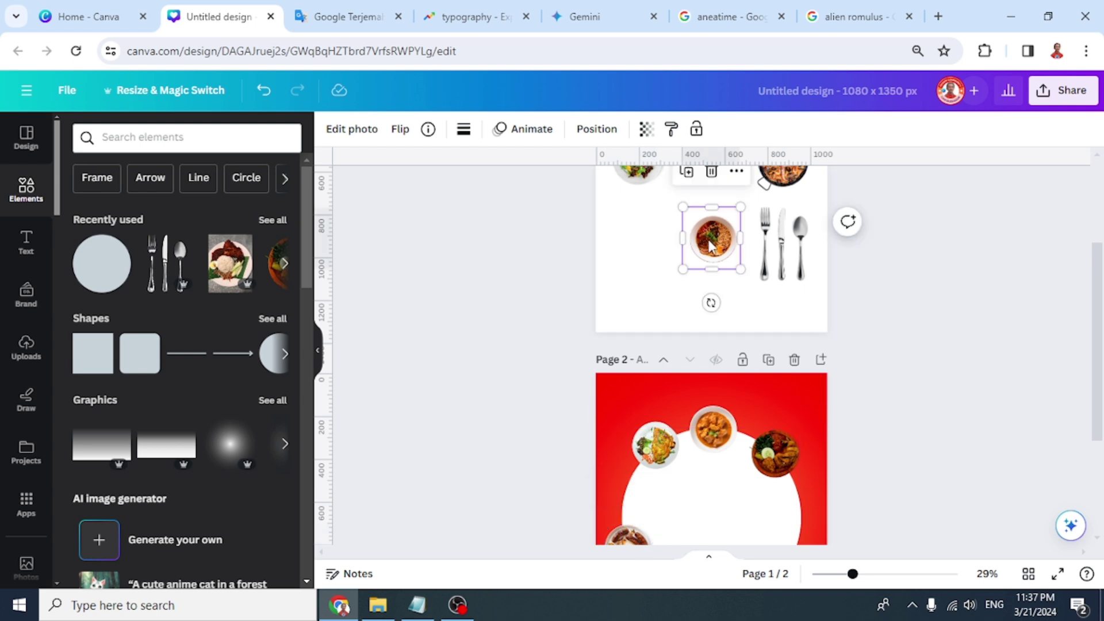
left_click_drag(713, 237, 632, 515)
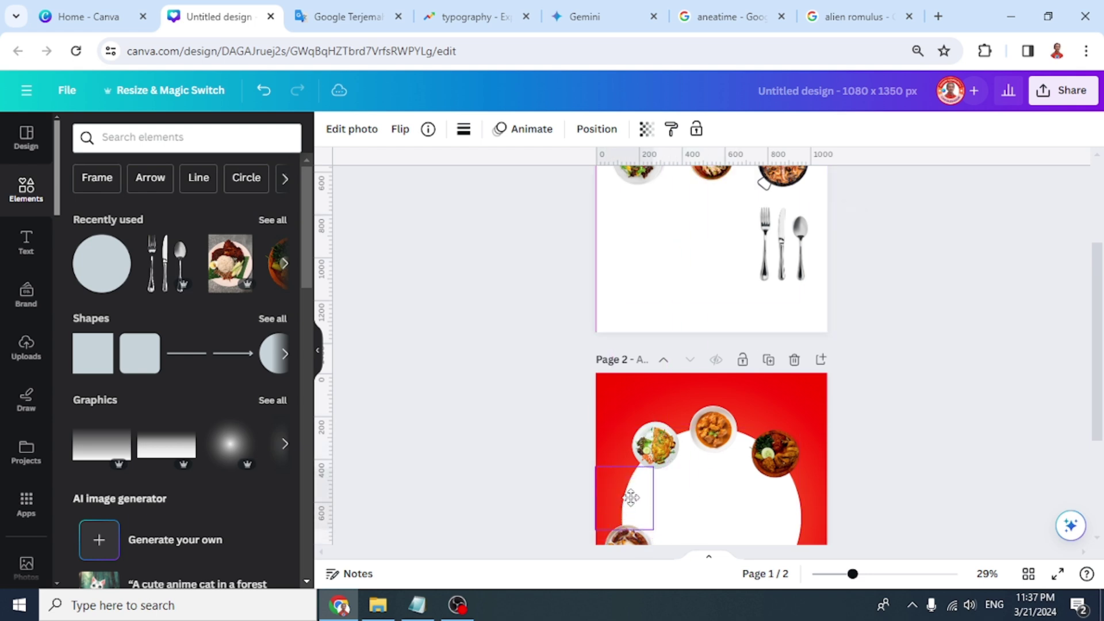
scroll(686, 501, "up", 2)
left_click_drag(801, 203, 692, 460)
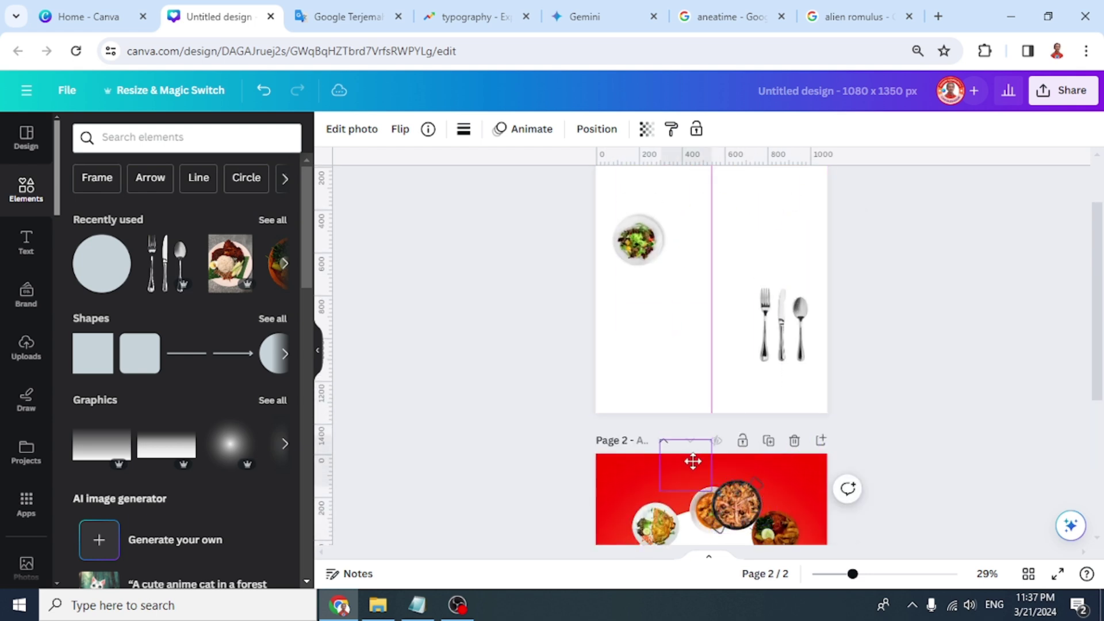
left_click_drag(637, 241, 662, 506)
scroll(821, 385, "down", 5)
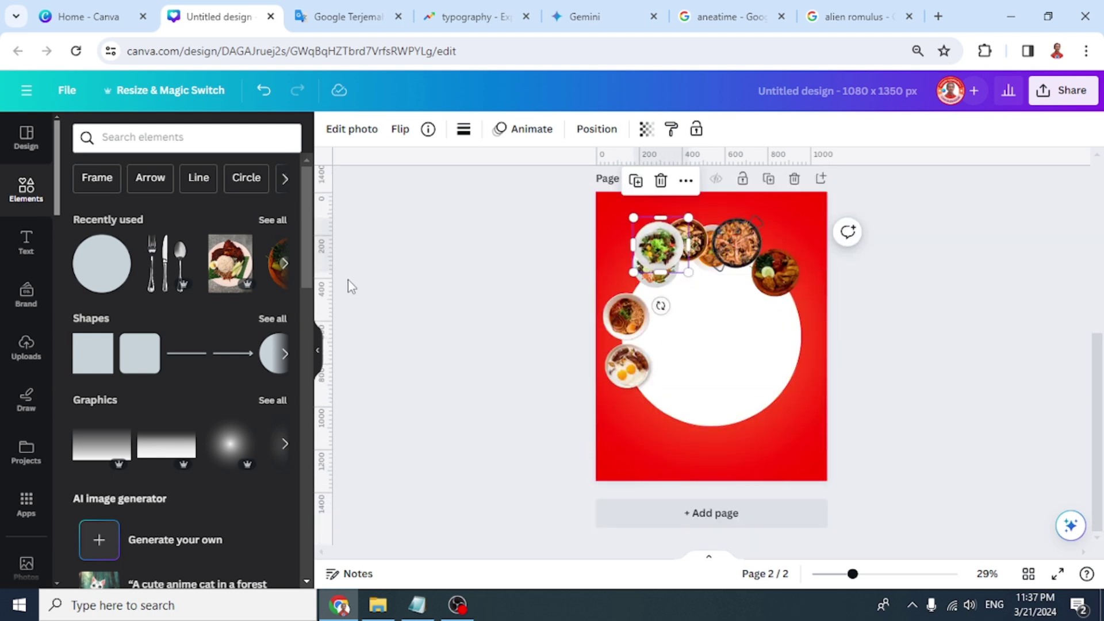
Place a vertical and a horizontal ruler guide crossing at the centre of the white circle
left_click_drag(330, 277, 712, 298)
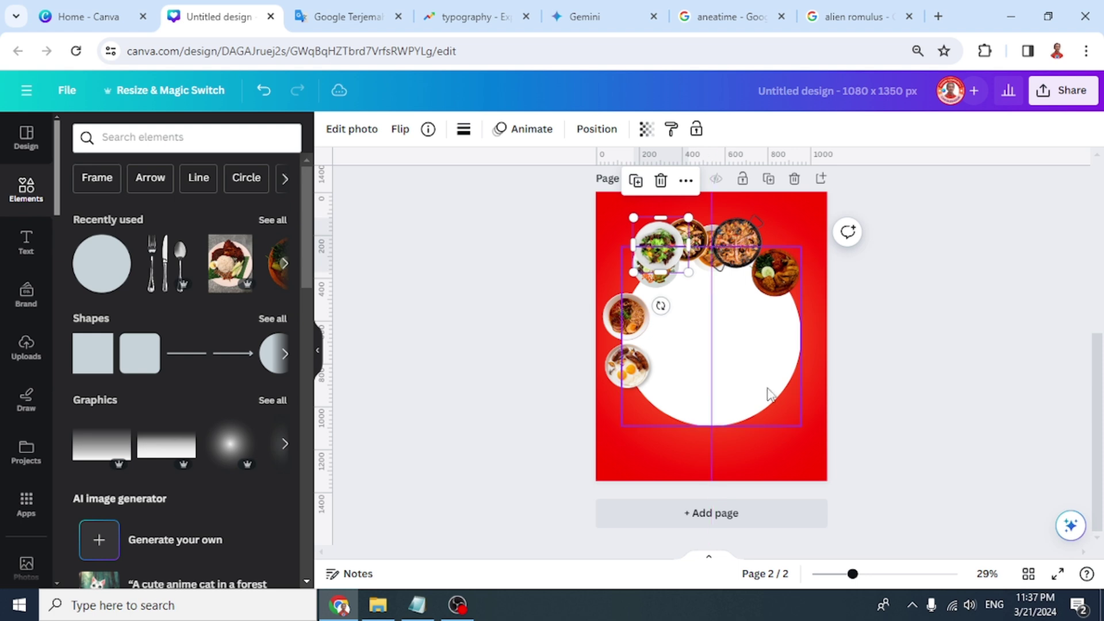
left_click(771, 395)
left_click_drag(744, 155, 756, 343)
Arrange the eggs plate, salad and paella pan along the lower left, bottom and lower right of the white circle's edge
left_click_drag(626, 368, 648, 395)
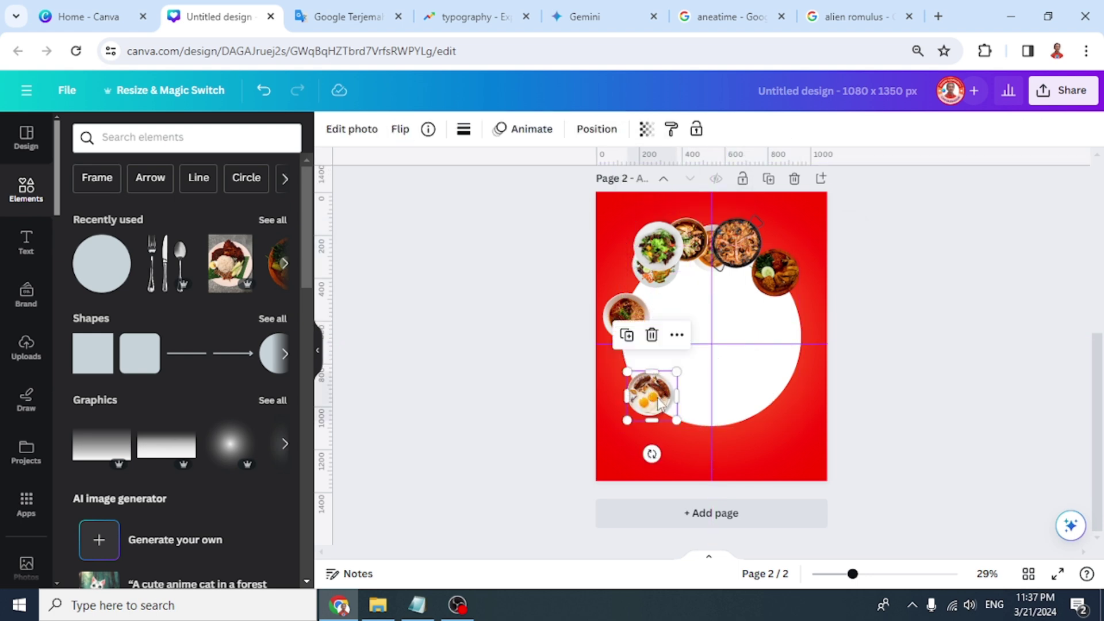
left_click(662, 253)
left_click_drag(662, 253, 713, 429)
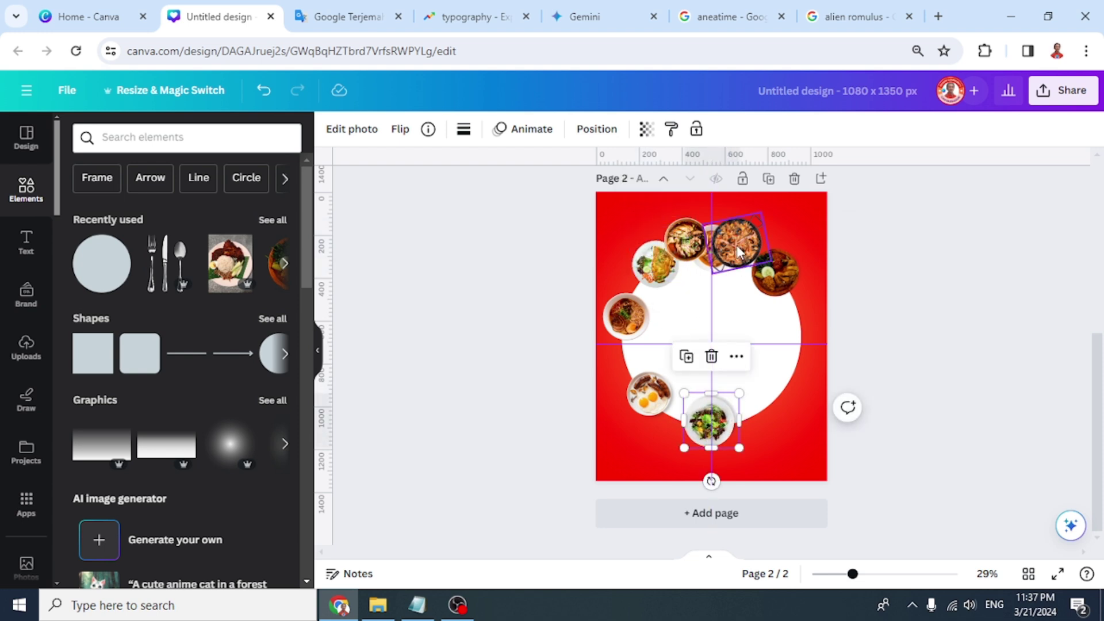
left_click_drag(739, 247, 773, 395)
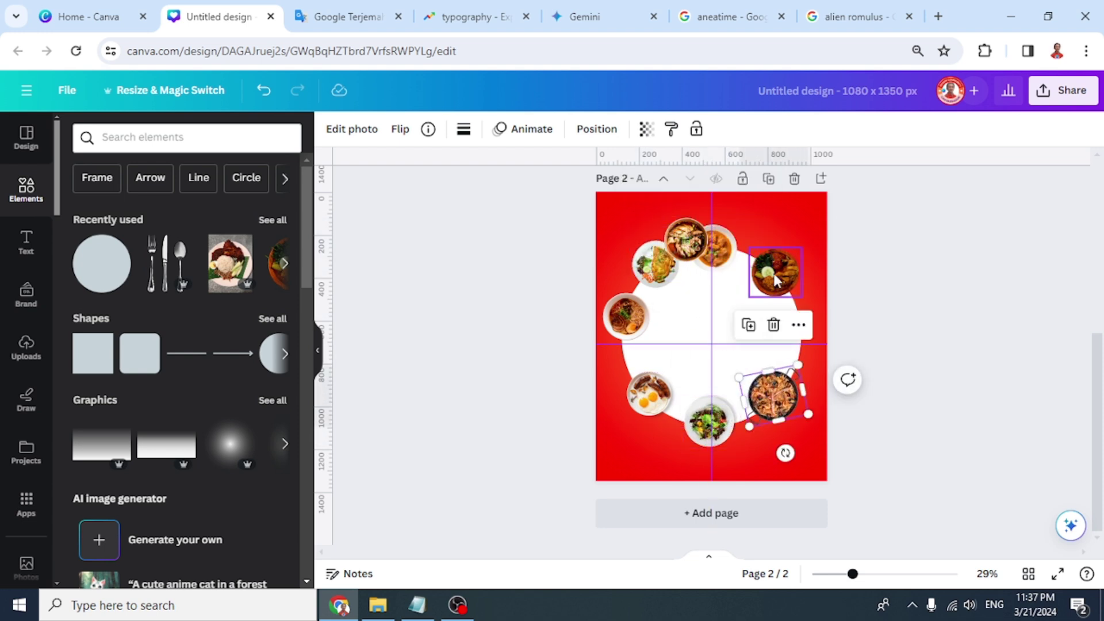
Position the chicken bowl and noodle soup at the circle's right and left edges on the horizontal guide, and the omelette at its upper left
left_click_drag(687, 241, 798, 339)
left_click_drag(635, 310, 627, 344)
left_click_drag(656, 263, 648, 278)
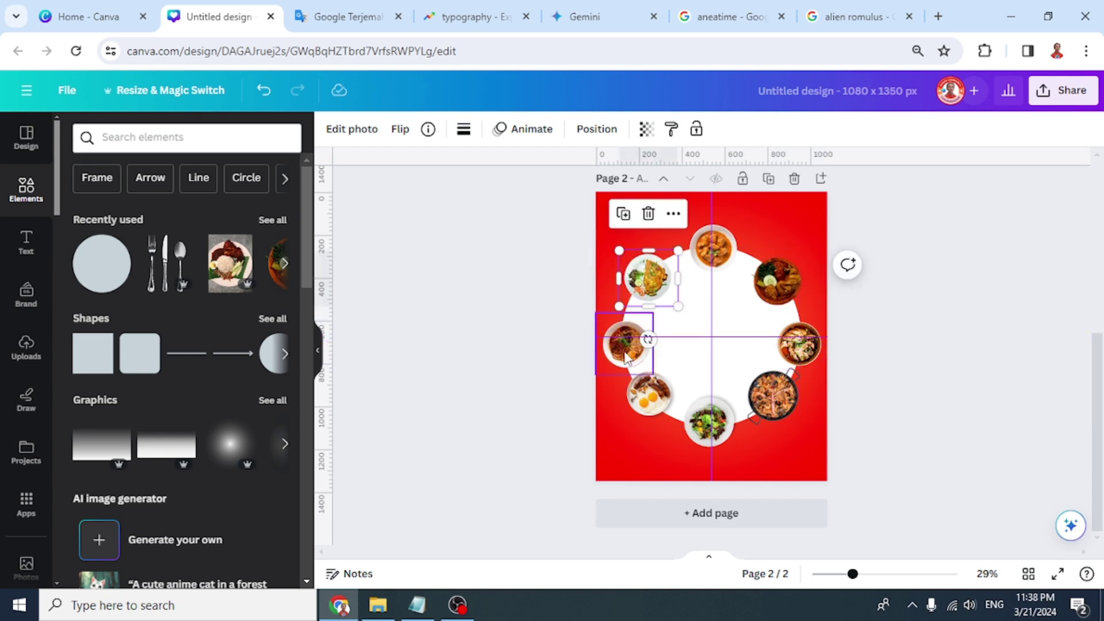
left_click_drag(626, 356, 627, 343)
left_click(800, 344)
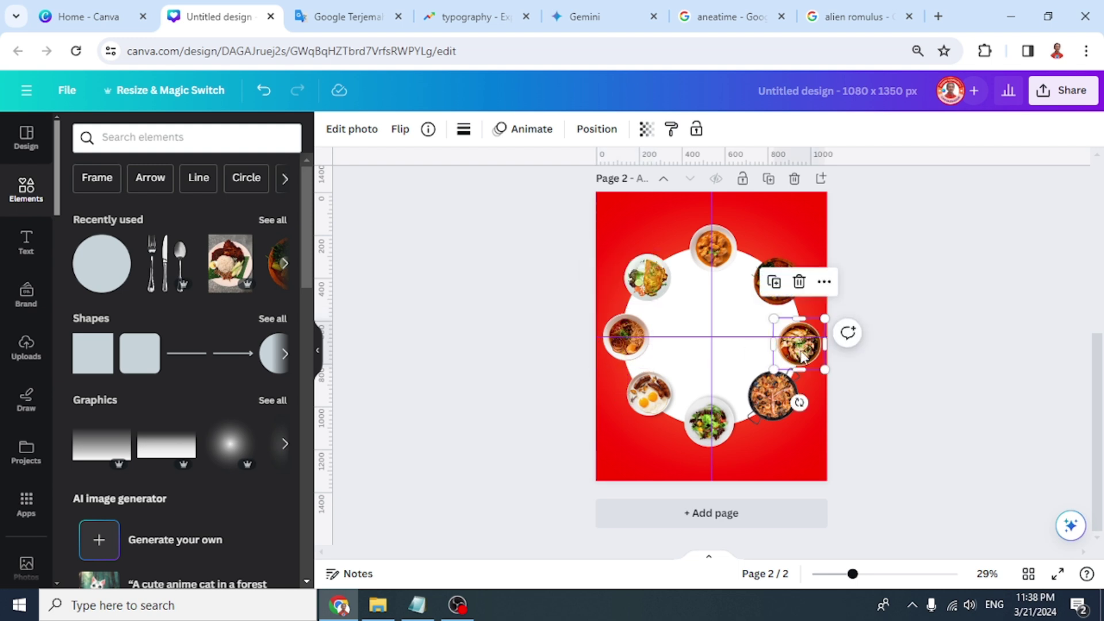
left_click_drag(801, 344, 804, 345)
left_click(912, 377)
Move the cutlery photo from page 1 into the white circle on page 2
scroll(850, 343, "up", 5)
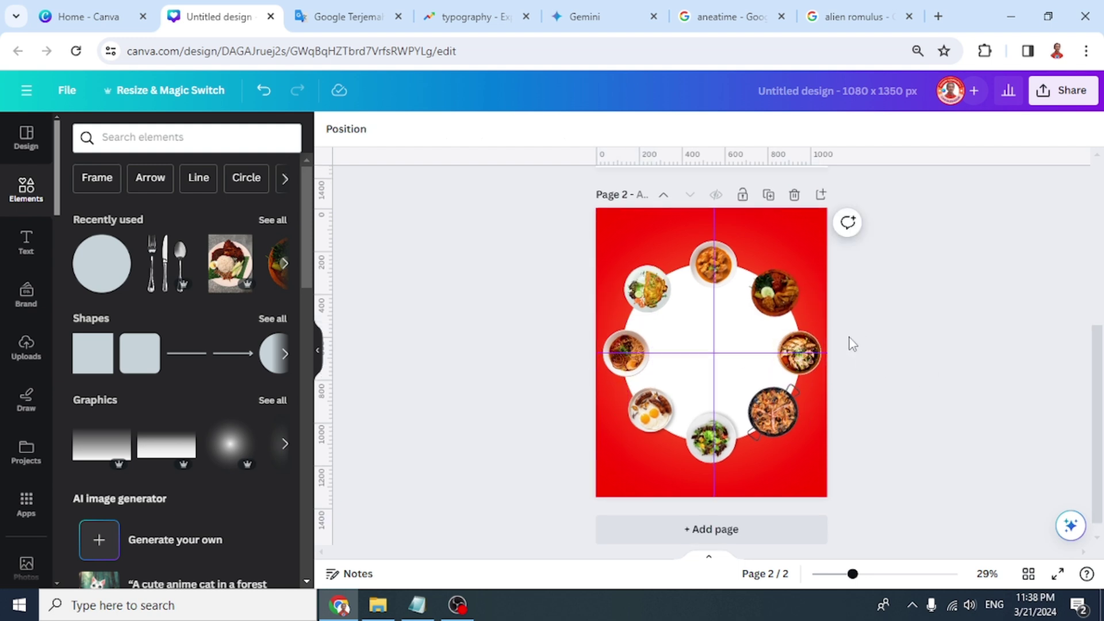
scroll(834, 377, "down", 3)
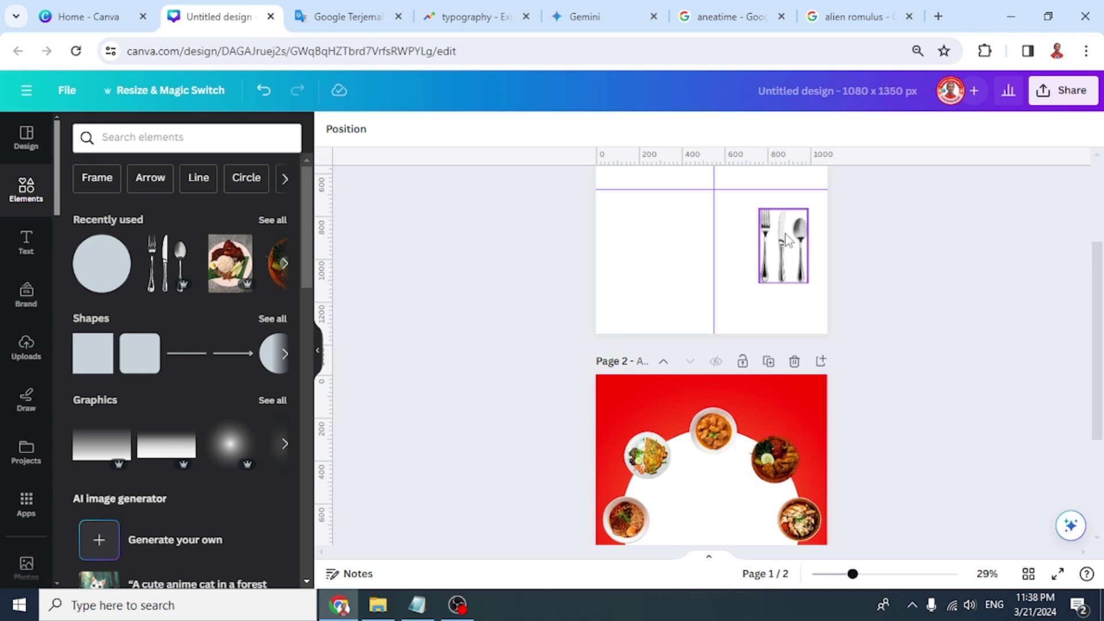
left_click_drag(783, 238, 723, 502)
scroll(823, 362, "up", 3)
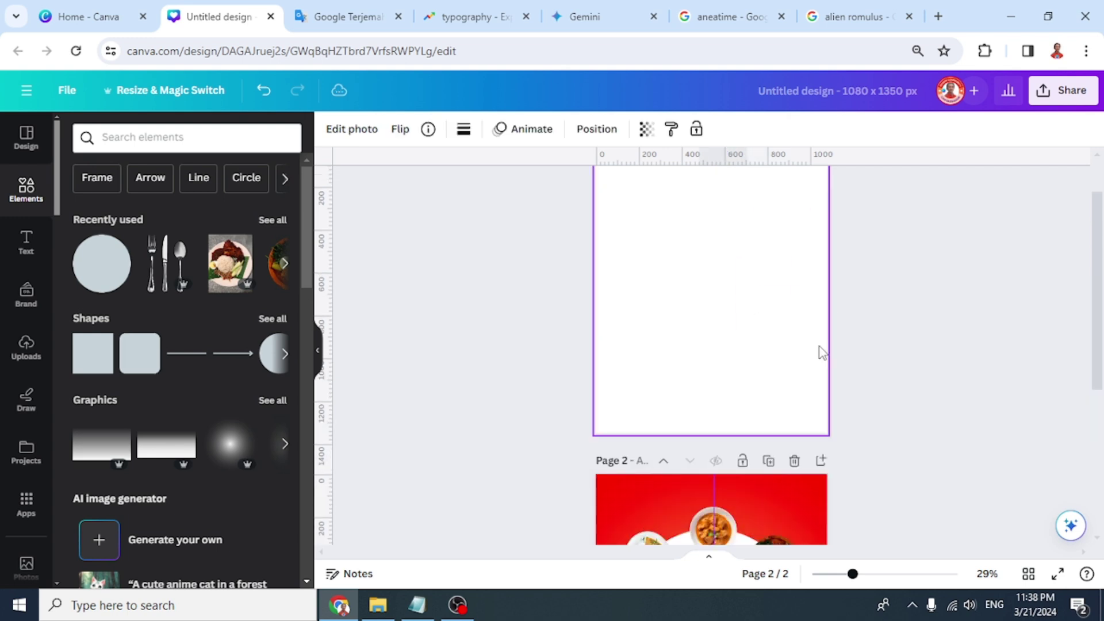
Delete the emptied page 1 and centre the cutlery photo in the white circle
left_click(798, 197)
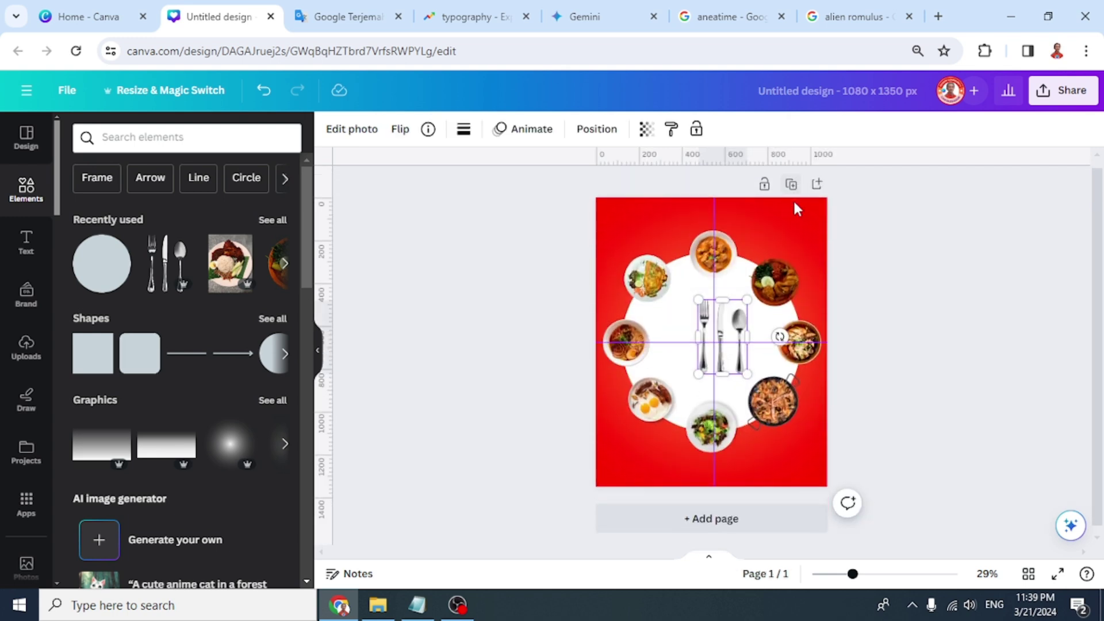
left_click_drag(737, 320, 726, 321)
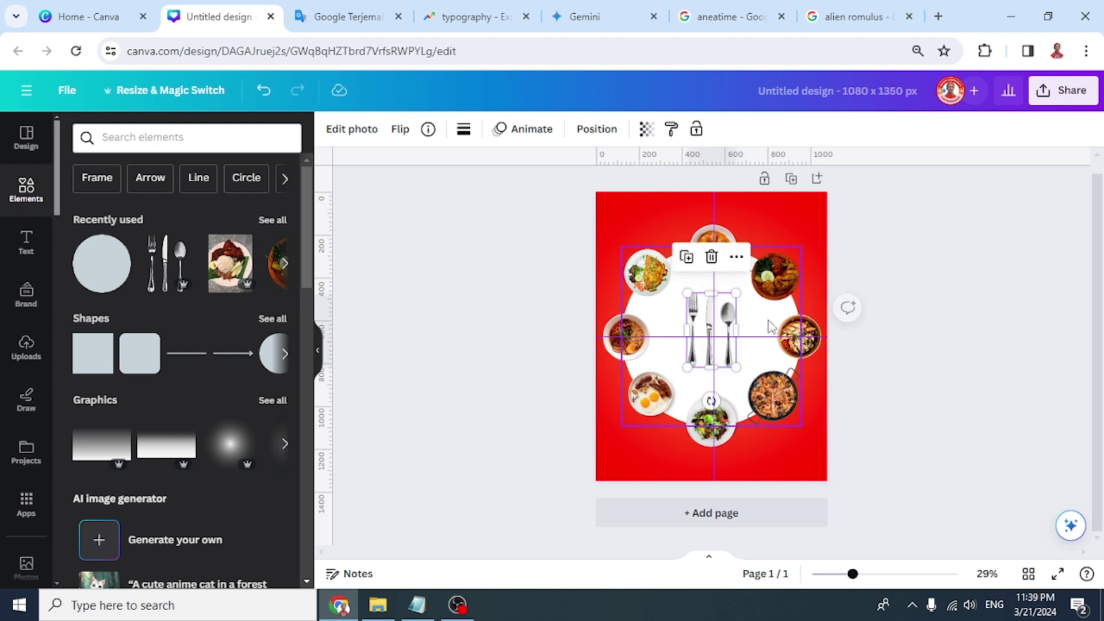
left_click(879, 574)
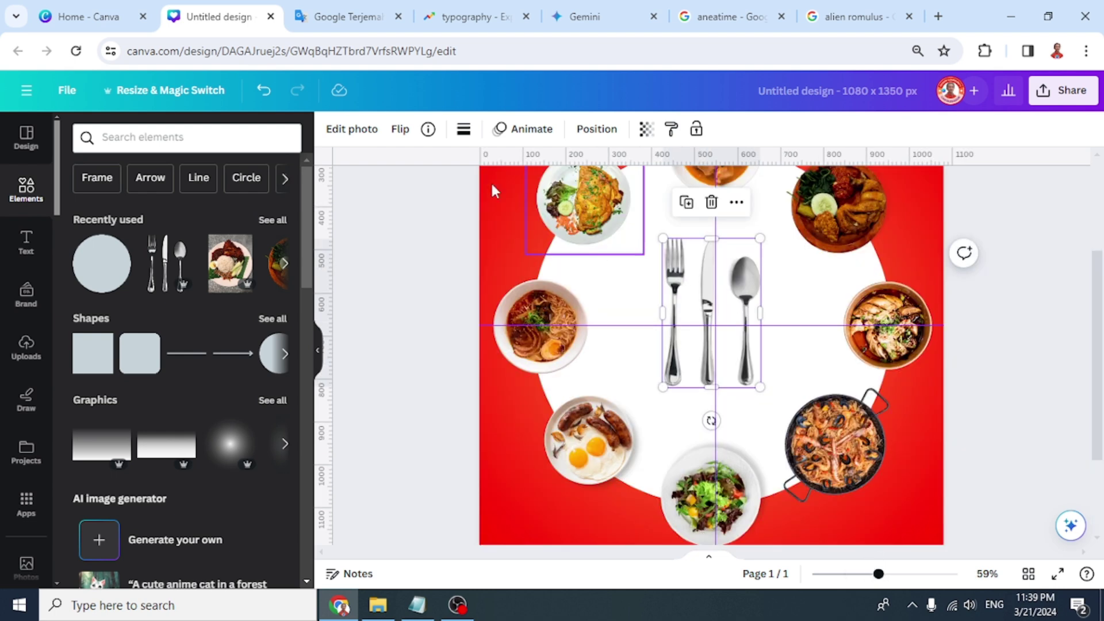
Remove the background from the cutlery photo and duplicate the cut-out image
left_click(345, 131)
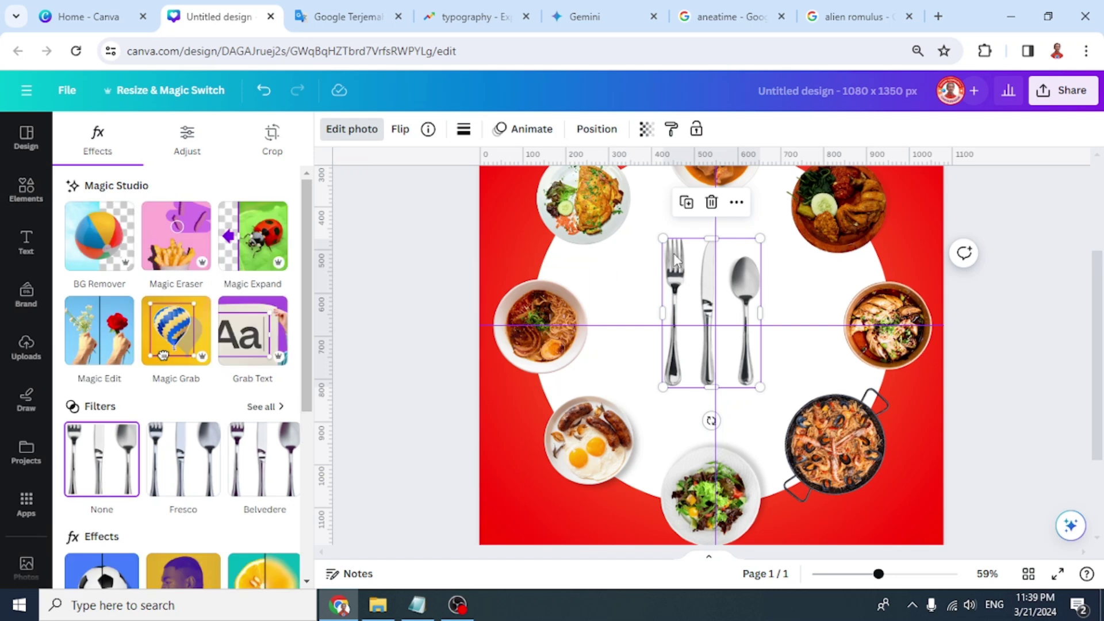
left_click(117, 240)
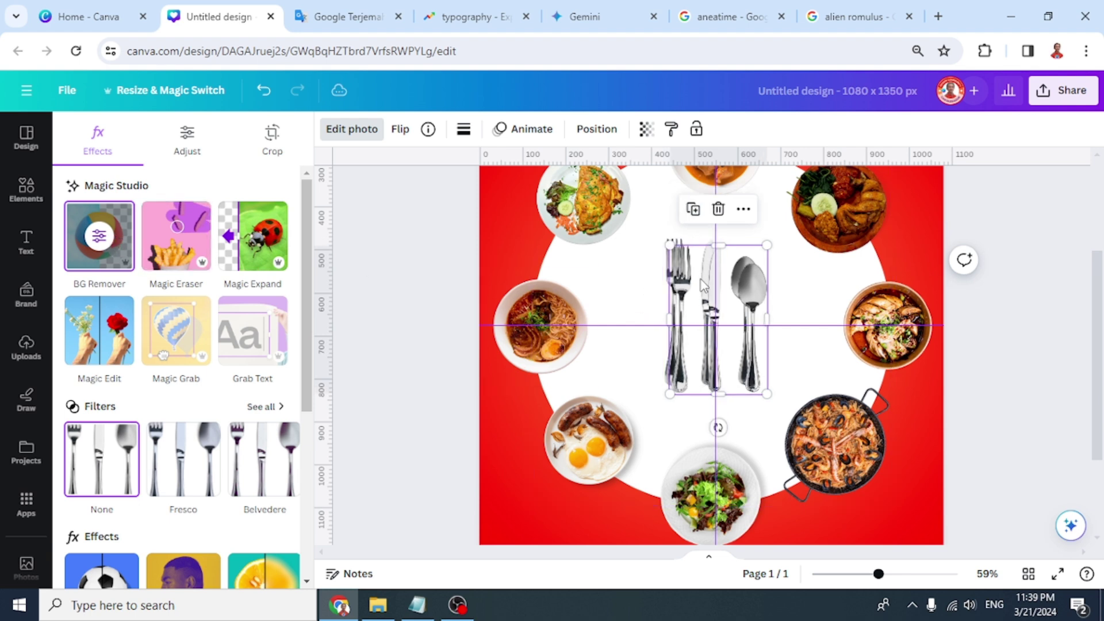
key("ctrl+d")
Set the cutlery copy beside the original, crop the original to the fork only, and crop the copy to the spoon only
left_click(675, 282)
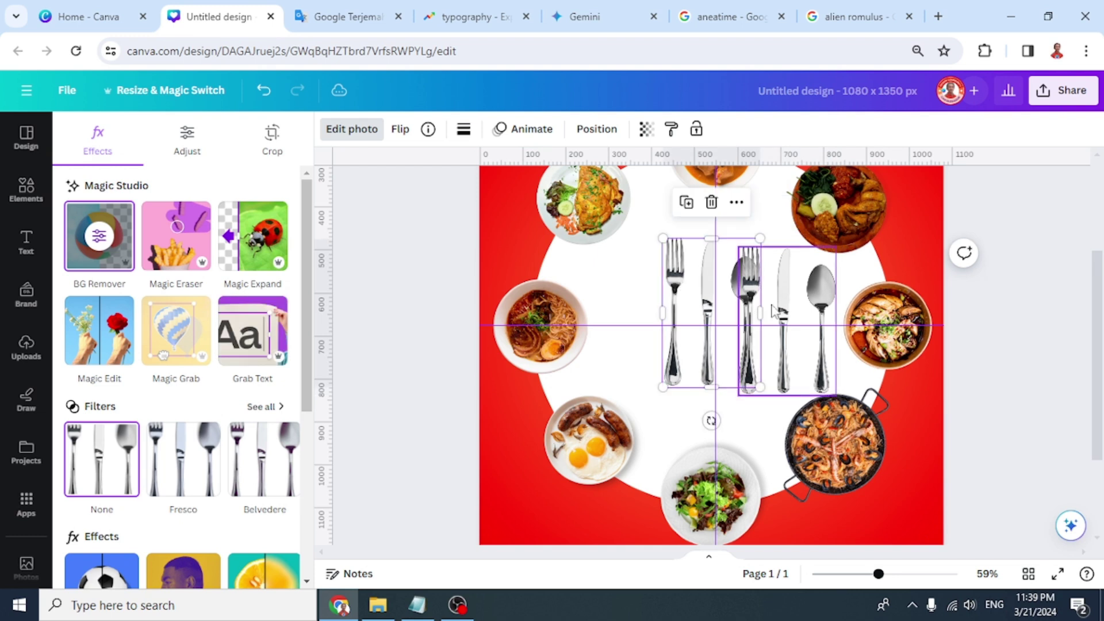
left_click_drag(760, 312, 685, 310)
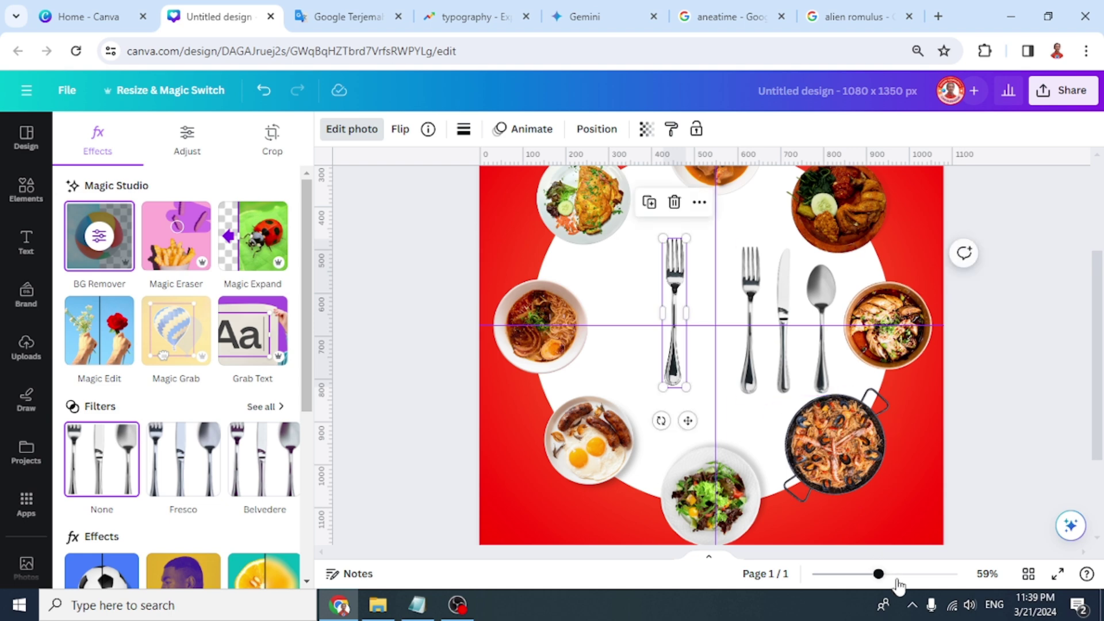
left_click(896, 574)
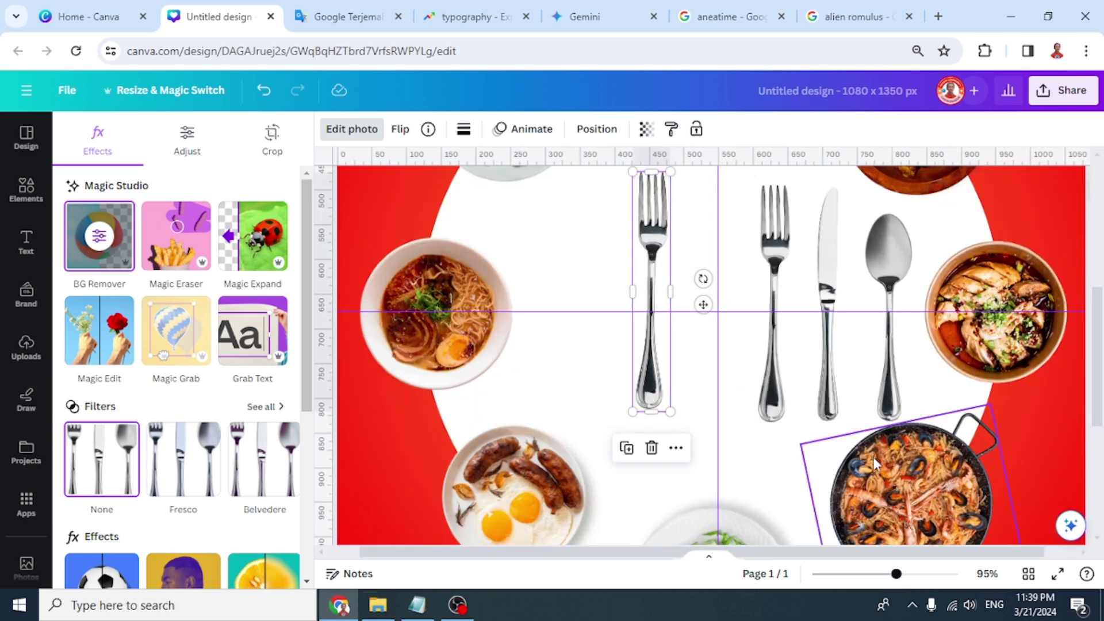
left_click(850, 260)
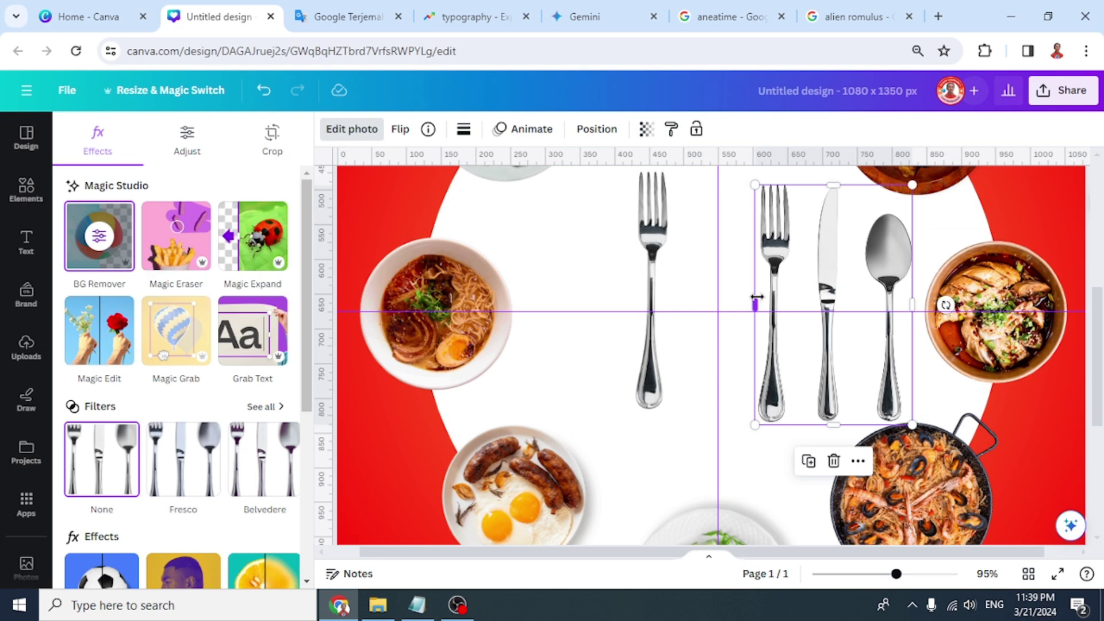
left_click_drag(757, 298, 866, 301)
left_click_drag(890, 183, 899, 207)
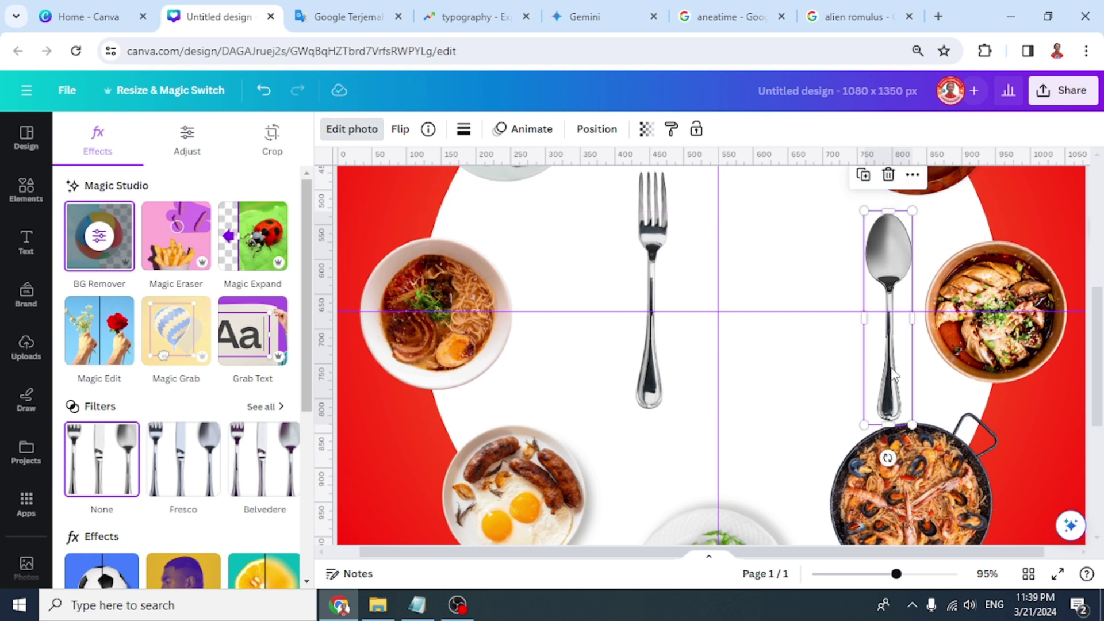
Enlarge the spoon to match the fork's length and stack it behind the fork at the white circle's centre
left_click_drag(893, 377, 693, 357)
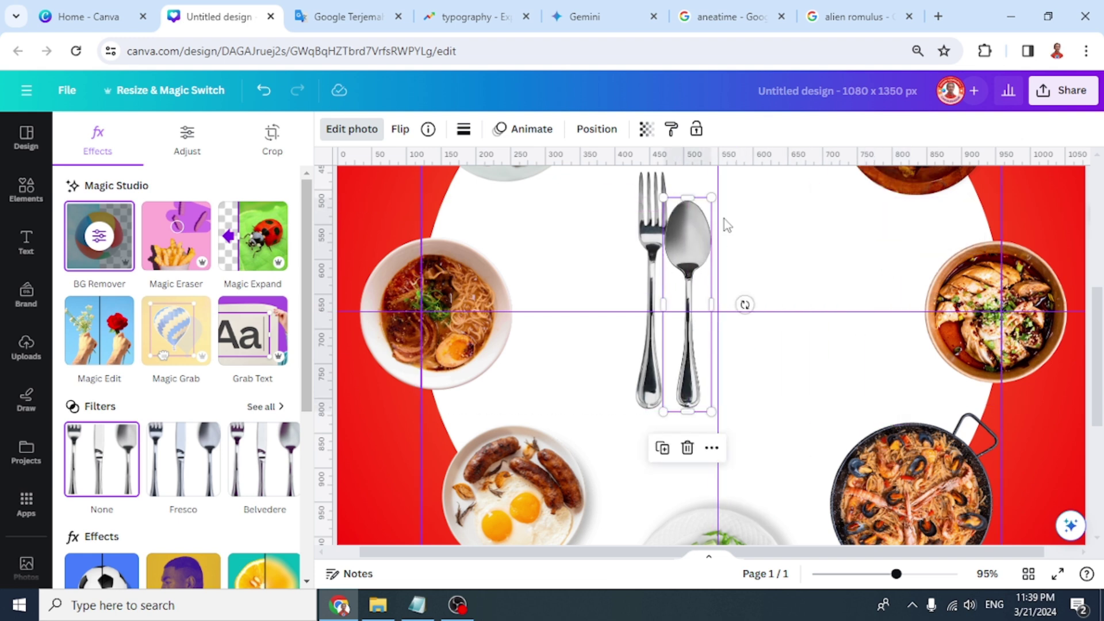
left_click_drag(711, 198, 724, 174)
scroll(702, 303, "up", 3)
left_click_drag(699, 302, 722, 317)
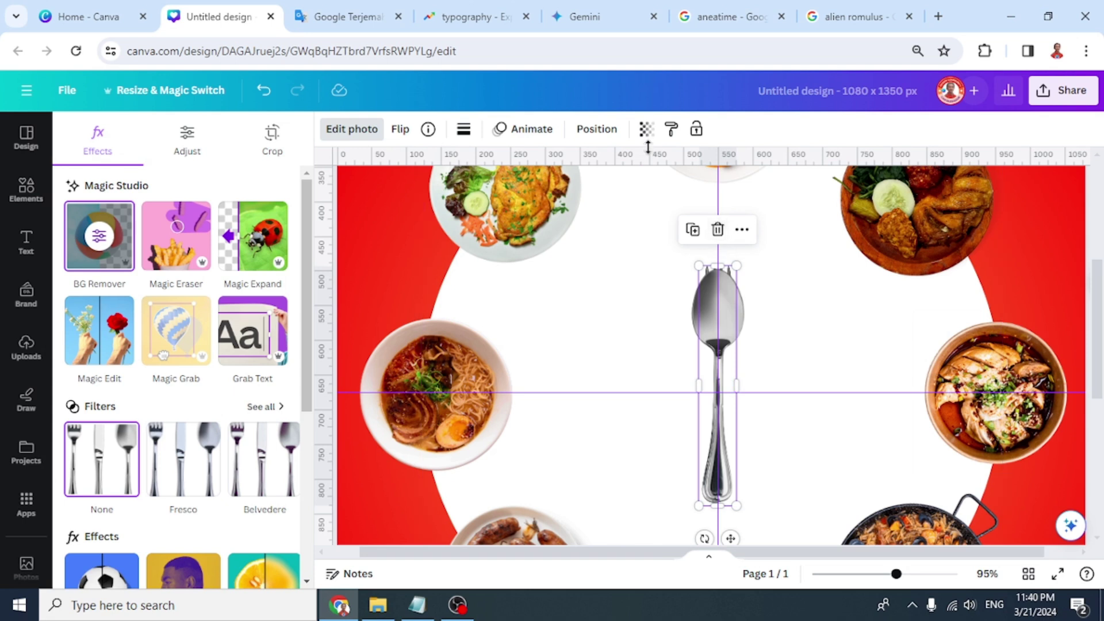
left_click(595, 130)
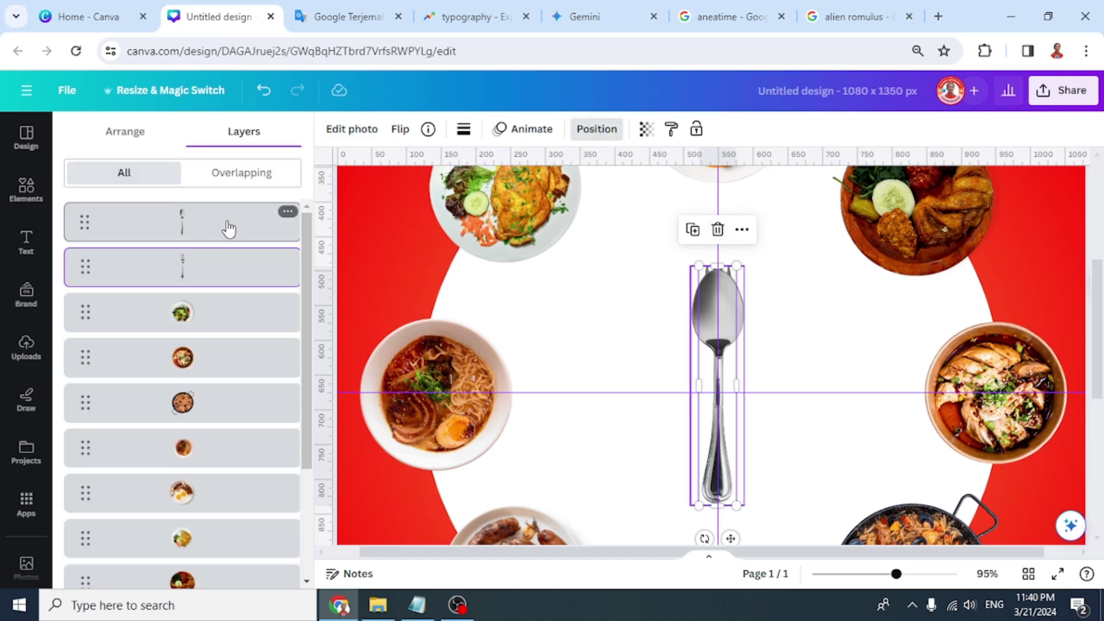
left_click_drag(229, 228, 229, 284)
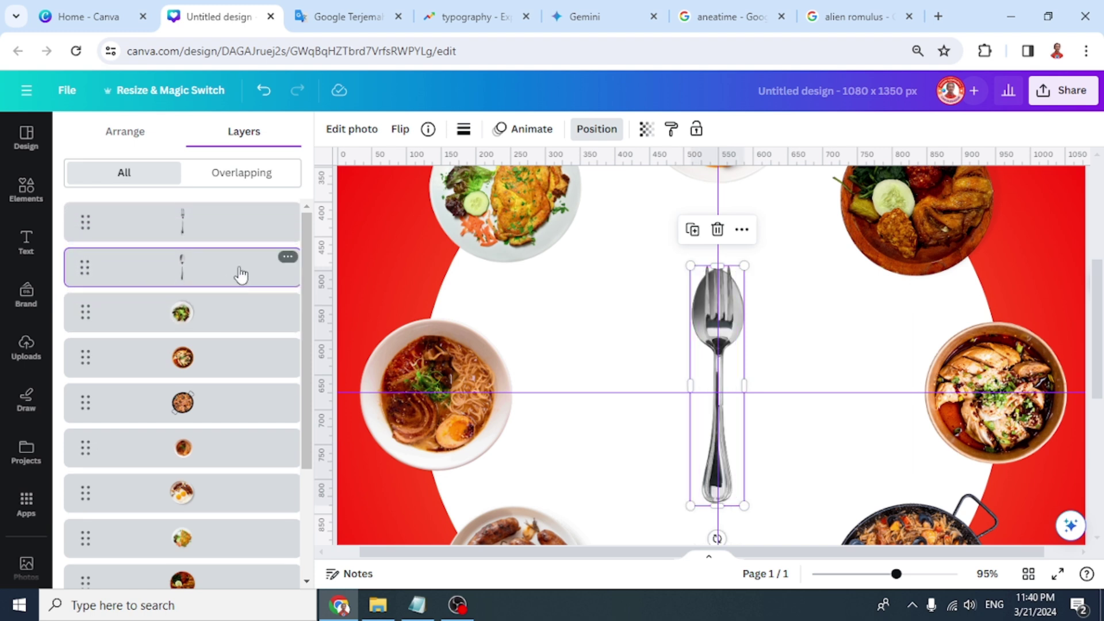
Apply the Rotate motion effect in the clockwise direction to the fork and spoon together
left_click(212, 229, "shift")
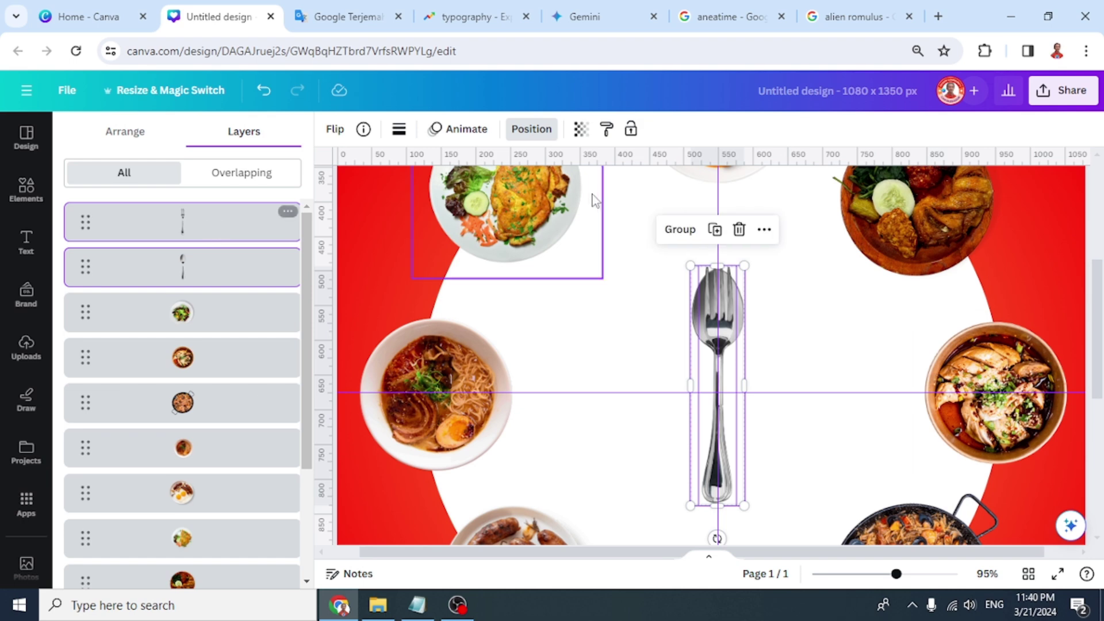
left_click(484, 132)
scroll(189, 310, "down", 8)
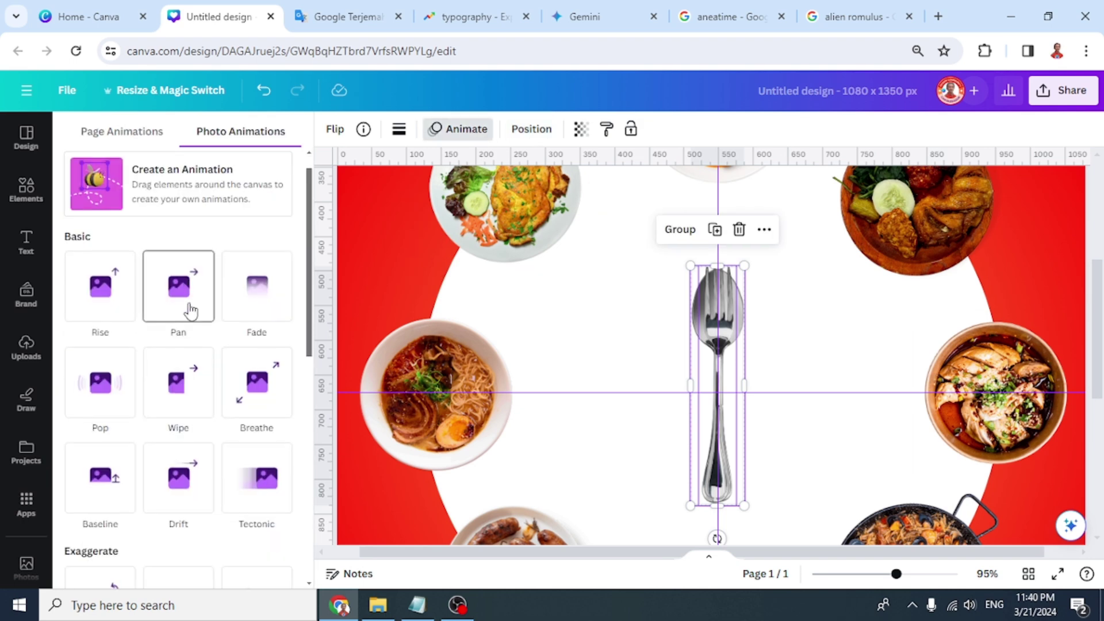
left_click(92, 443)
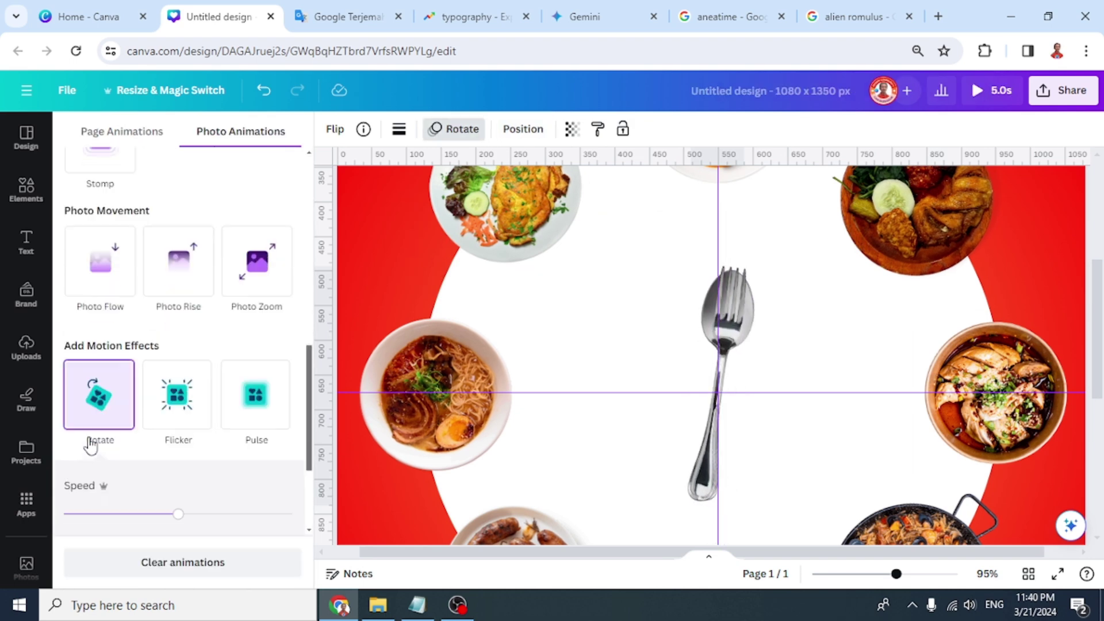
left_click(107, 516)
scroll(100, 489, "down", 2)
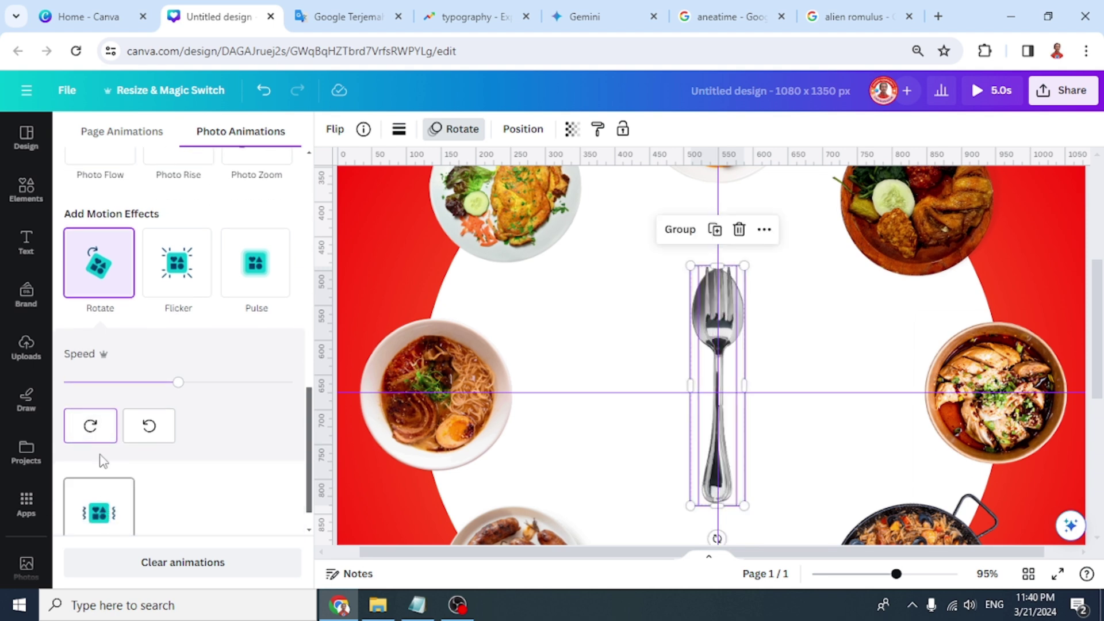
left_click(91, 425)
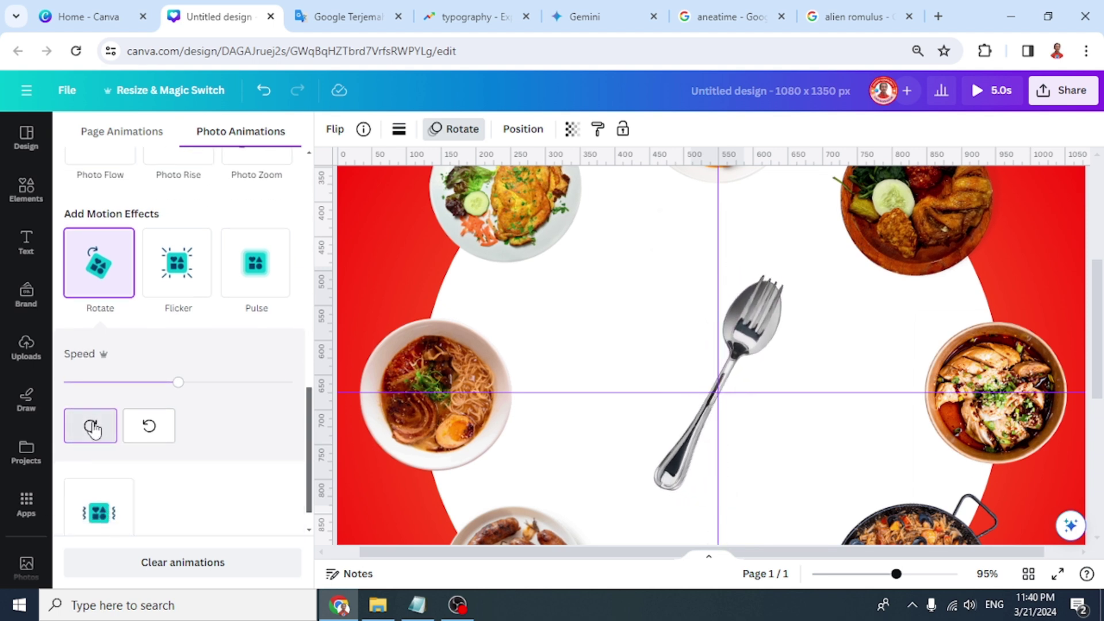
left_click(92, 428)
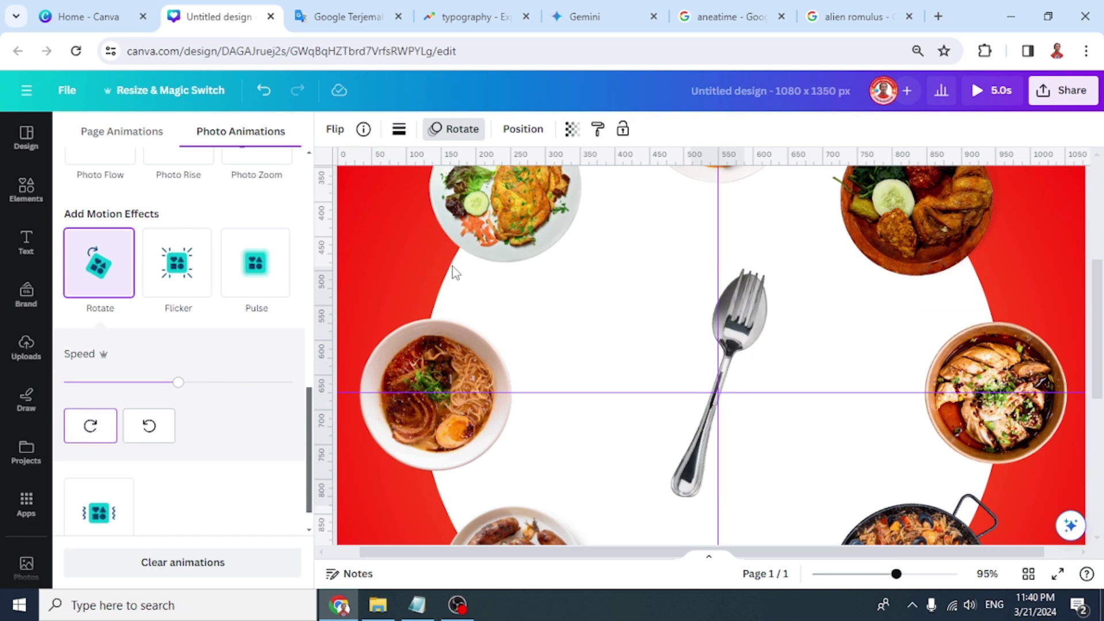
Open the spoon's Rotate effect settings, and raise the fork's rotation speed to nearly the maximum
left_click(520, 131)
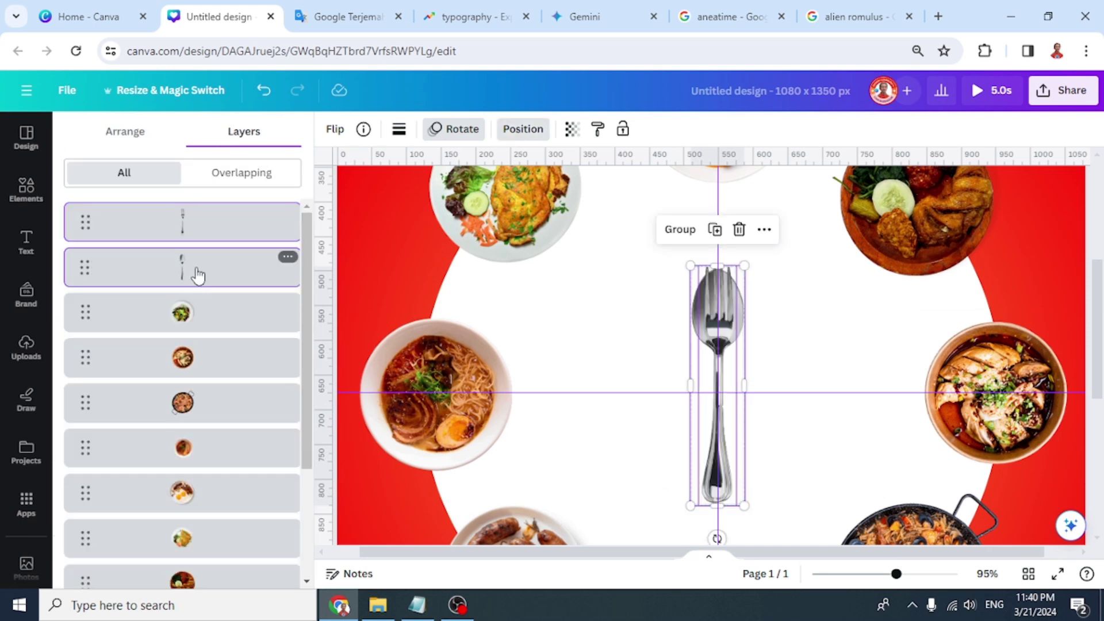
left_click(197, 275)
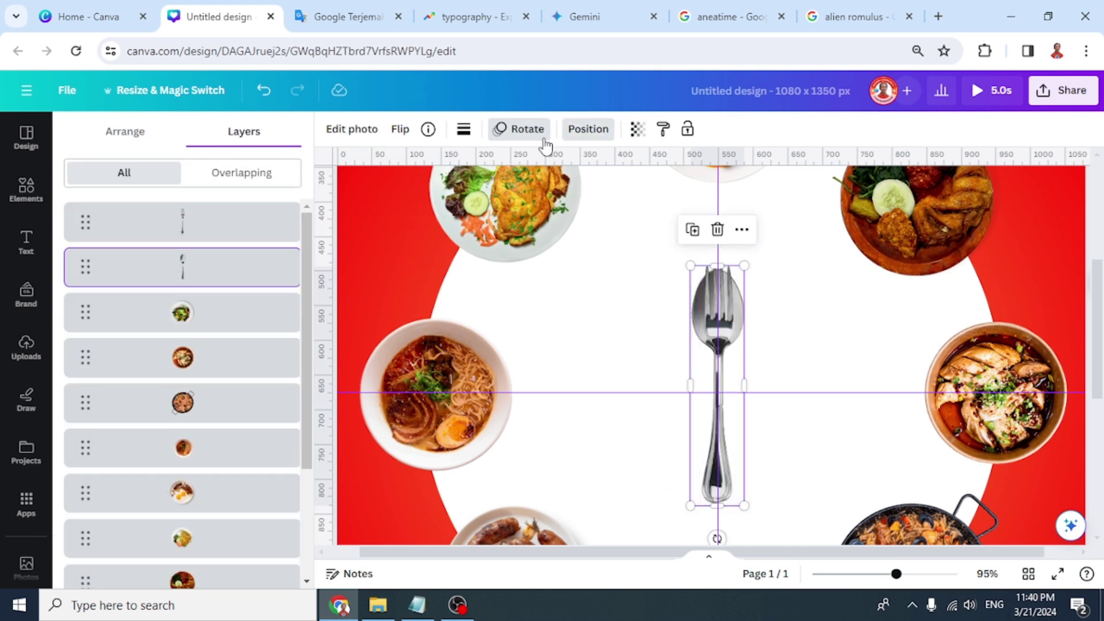
left_click(520, 129)
scroll(199, 433, "down", 9)
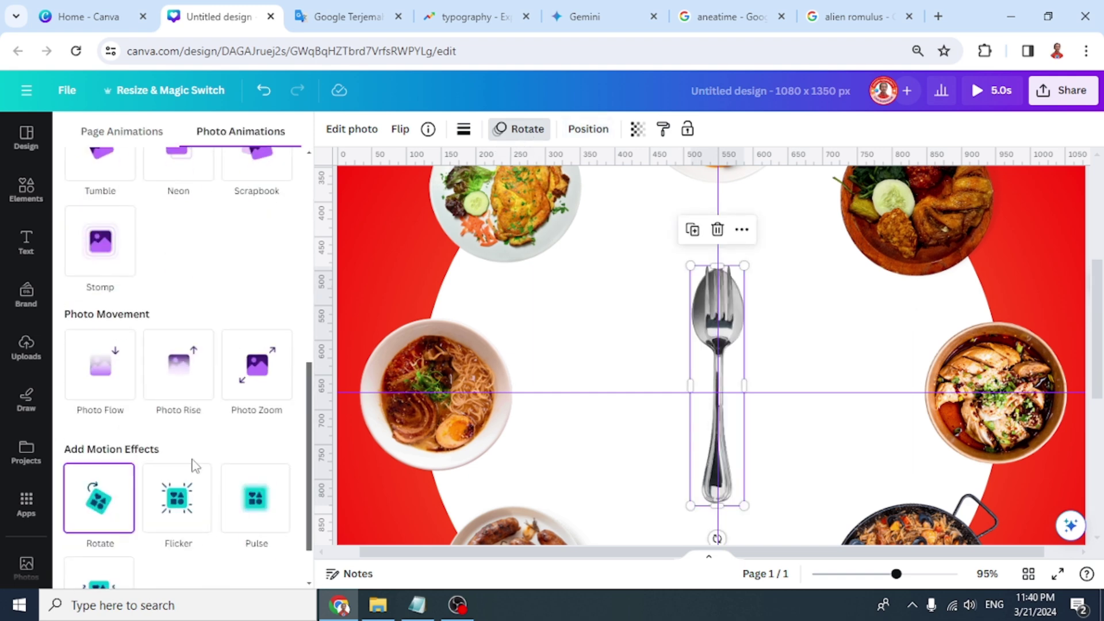
left_click(123, 440)
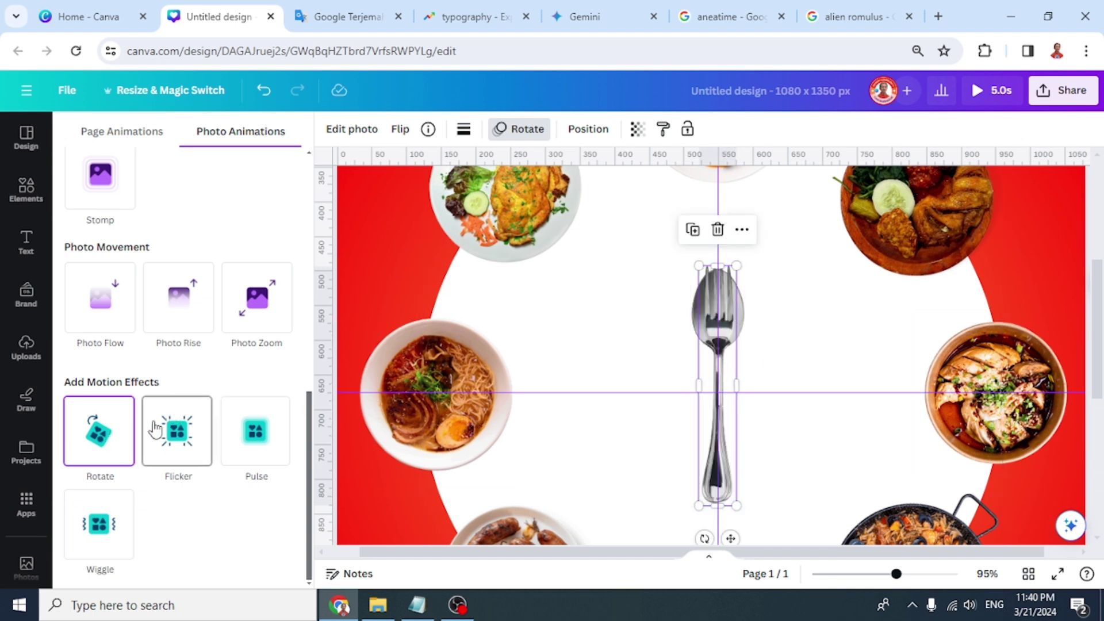
left_click(99, 434)
left_click_drag(173, 463, 271, 463)
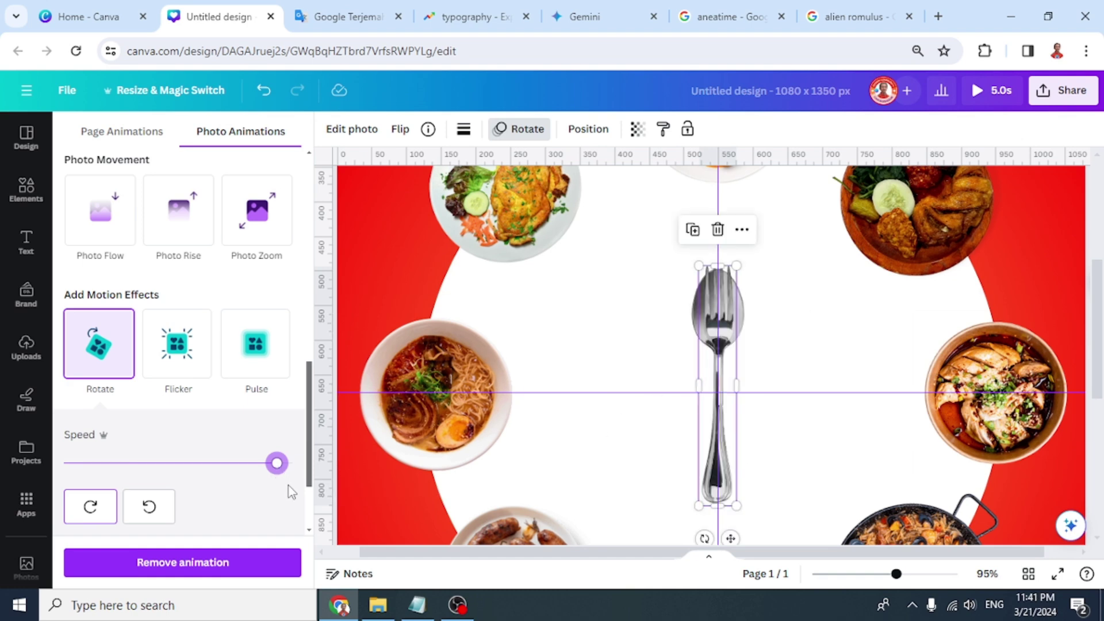
Delete the large white circle behind the dishes
scroll(641, 460, "down", 3)
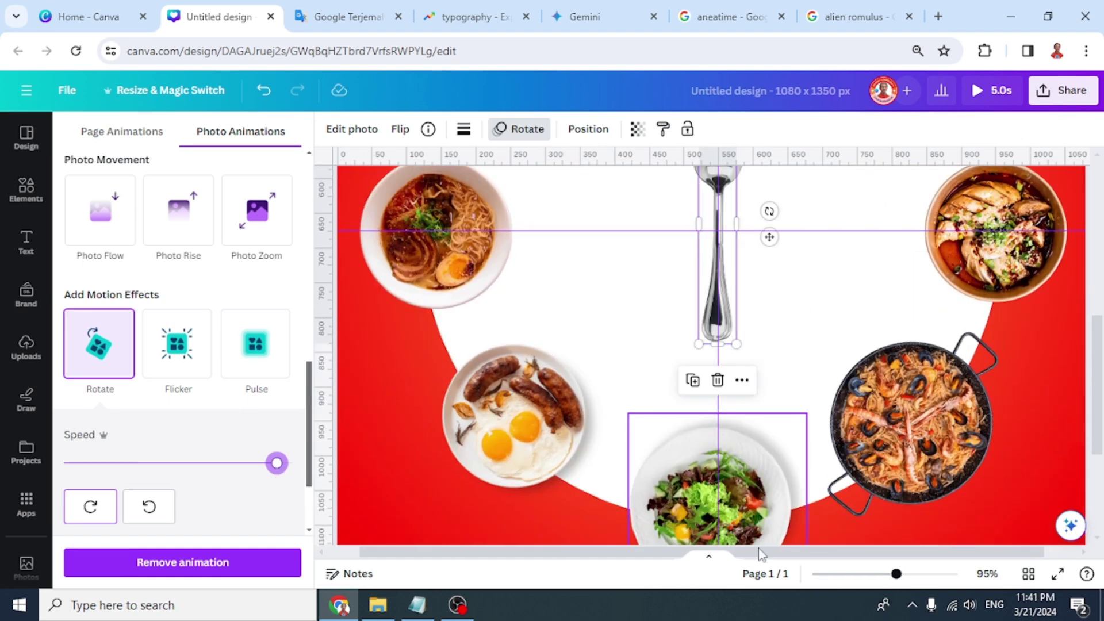
left_click_drag(895, 574, 881, 574)
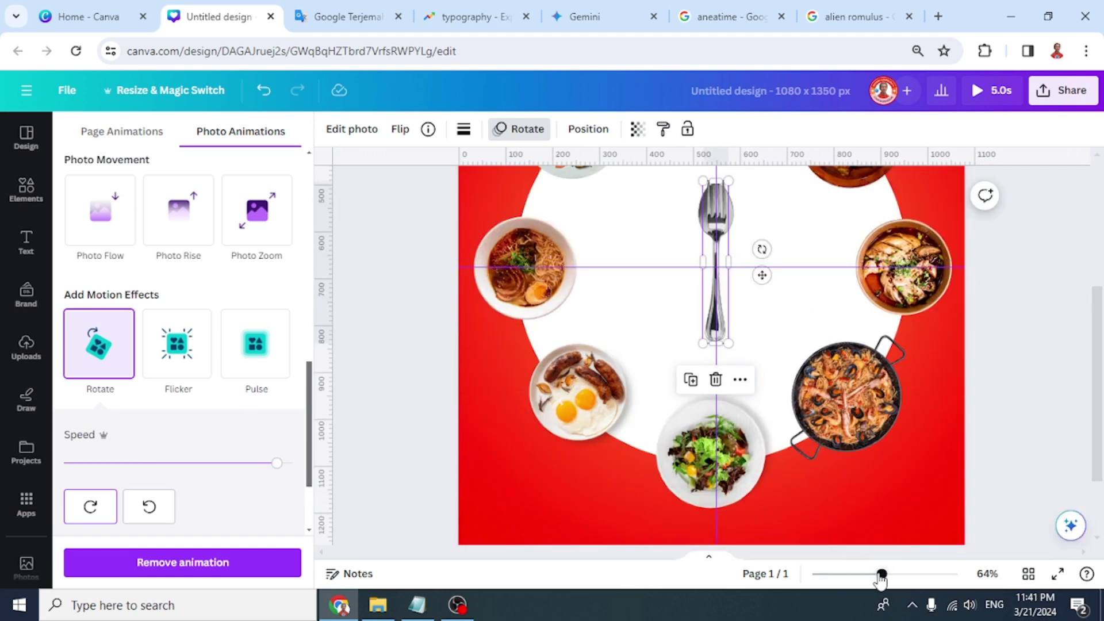
left_click(546, 499)
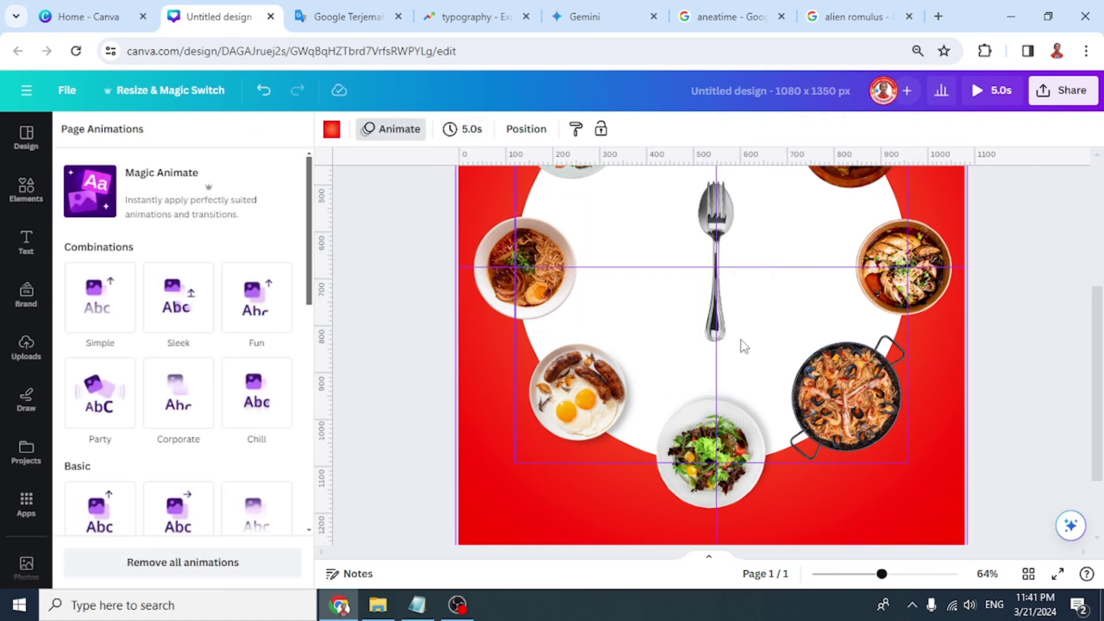
left_click(633, 464)
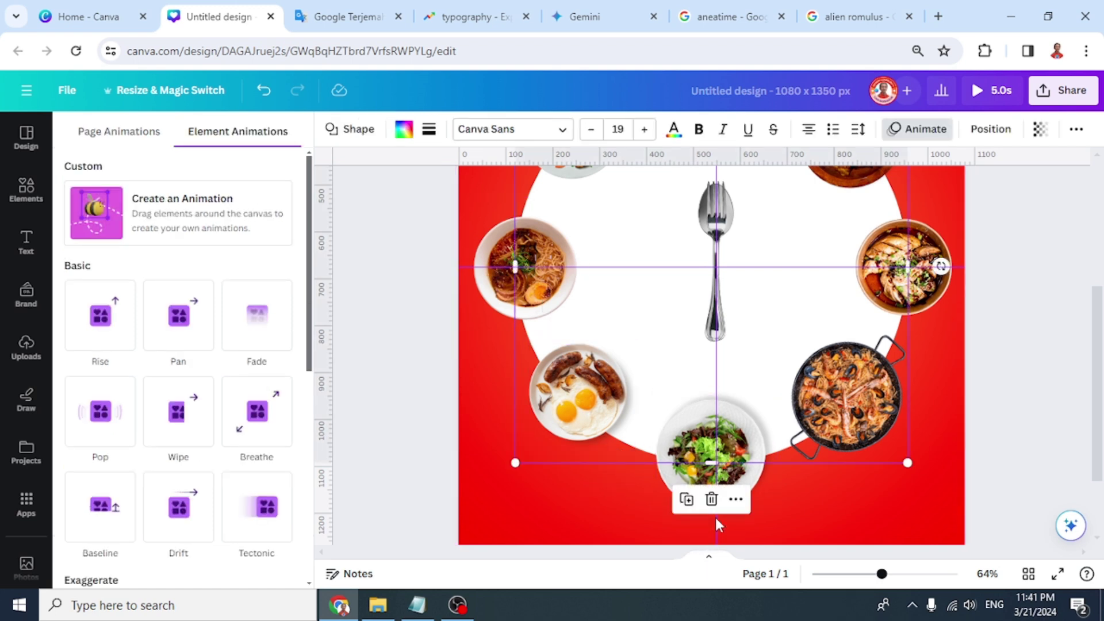
left_click(711, 499)
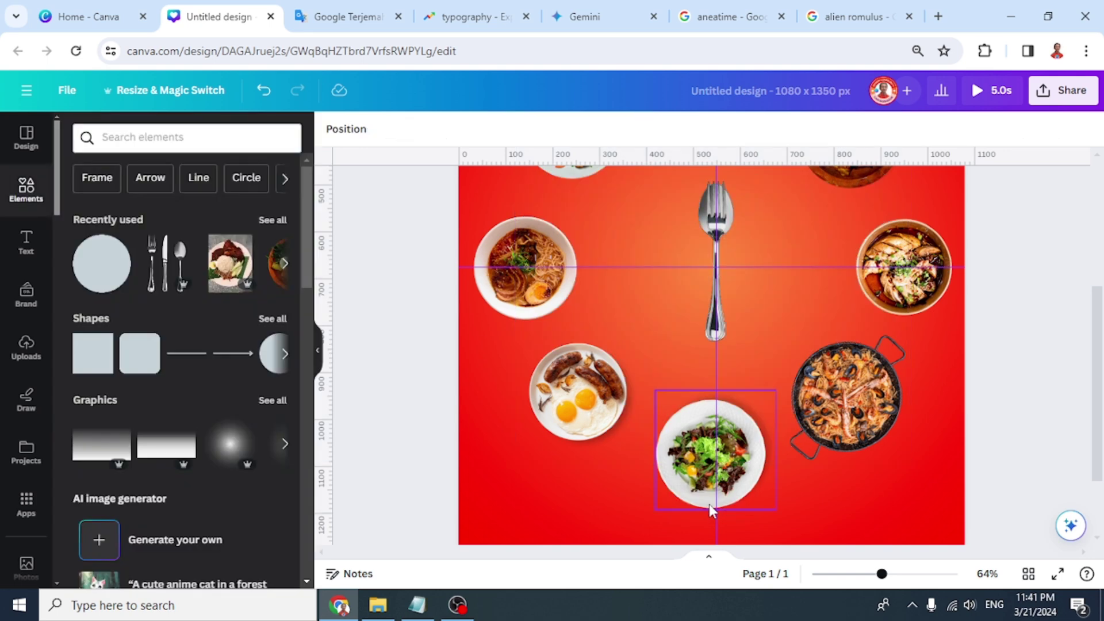
Add a second page and place a subheading on it that reads "Damn I Love Eat"
left_click(856, 575)
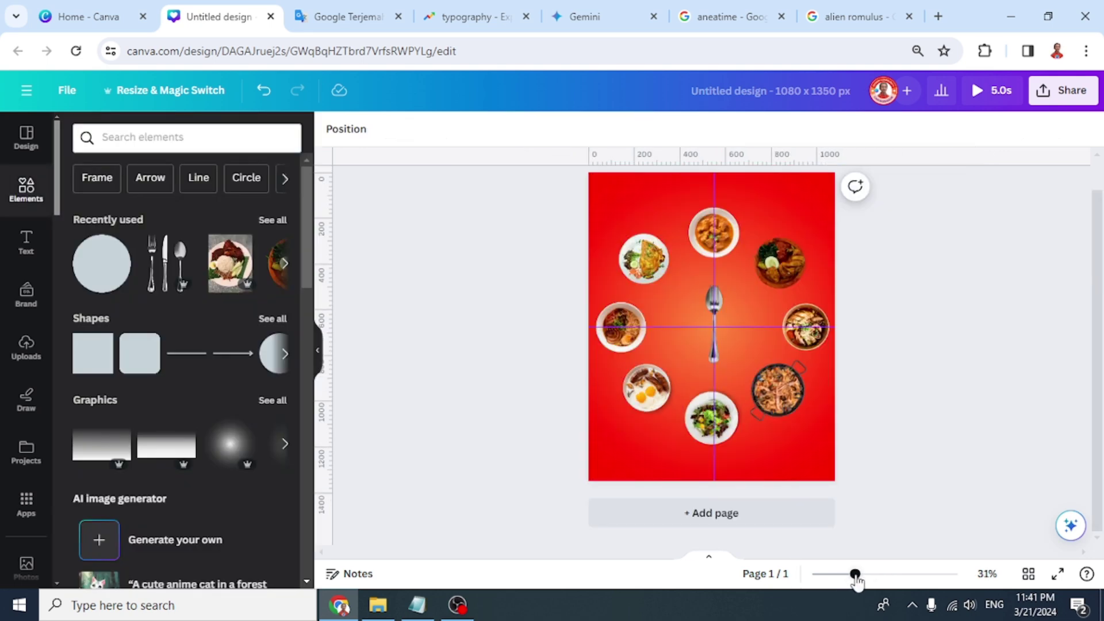
left_click(752, 519)
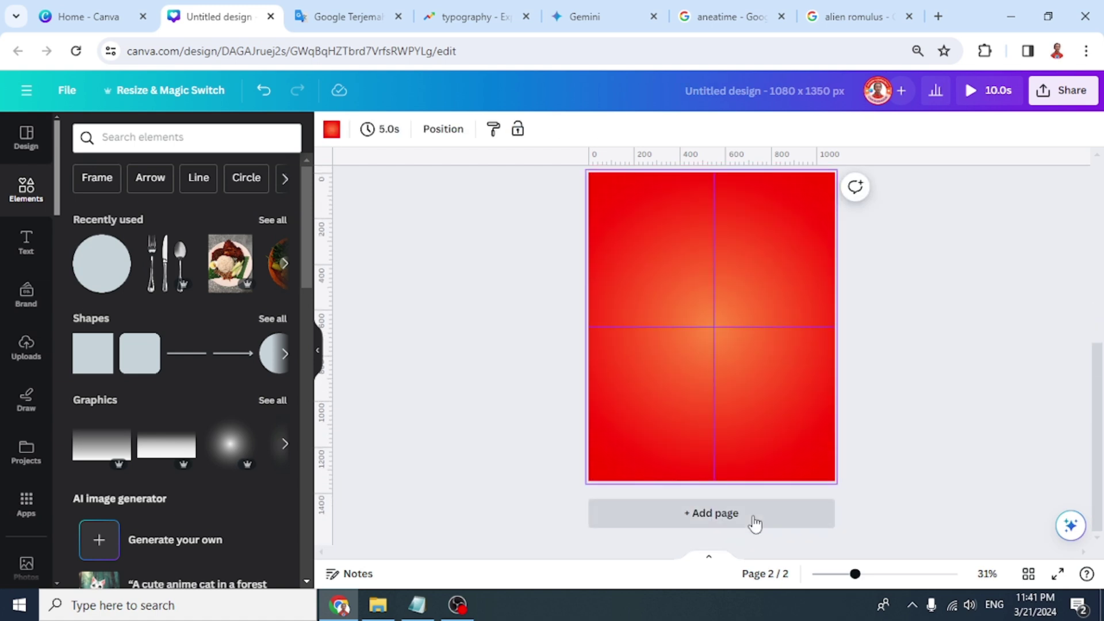
left_click(28, 249)
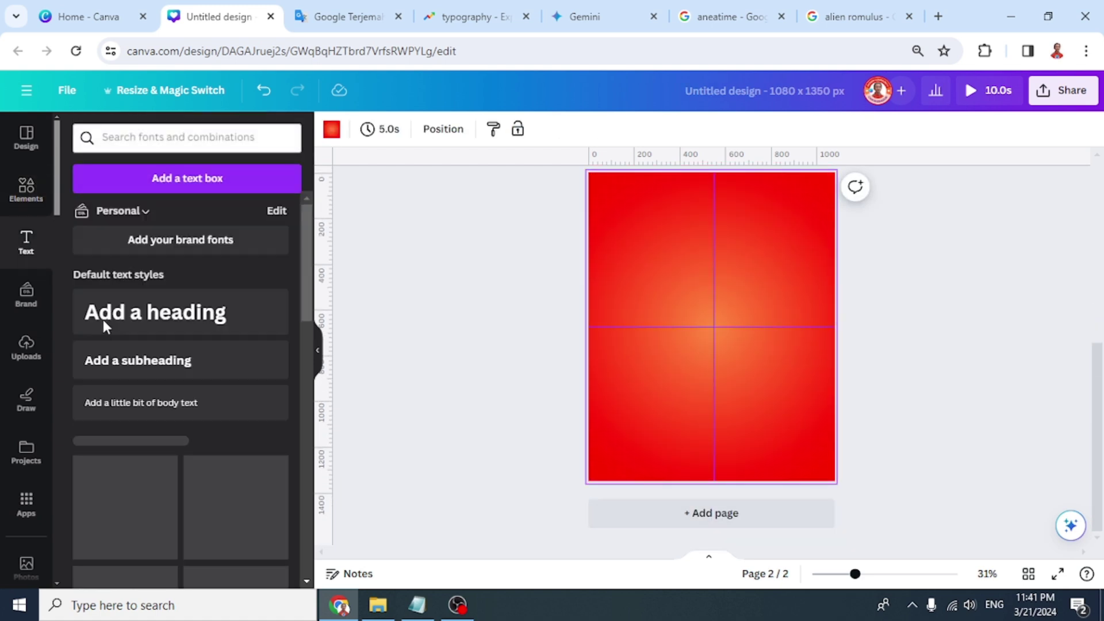
left_click(151, 363)
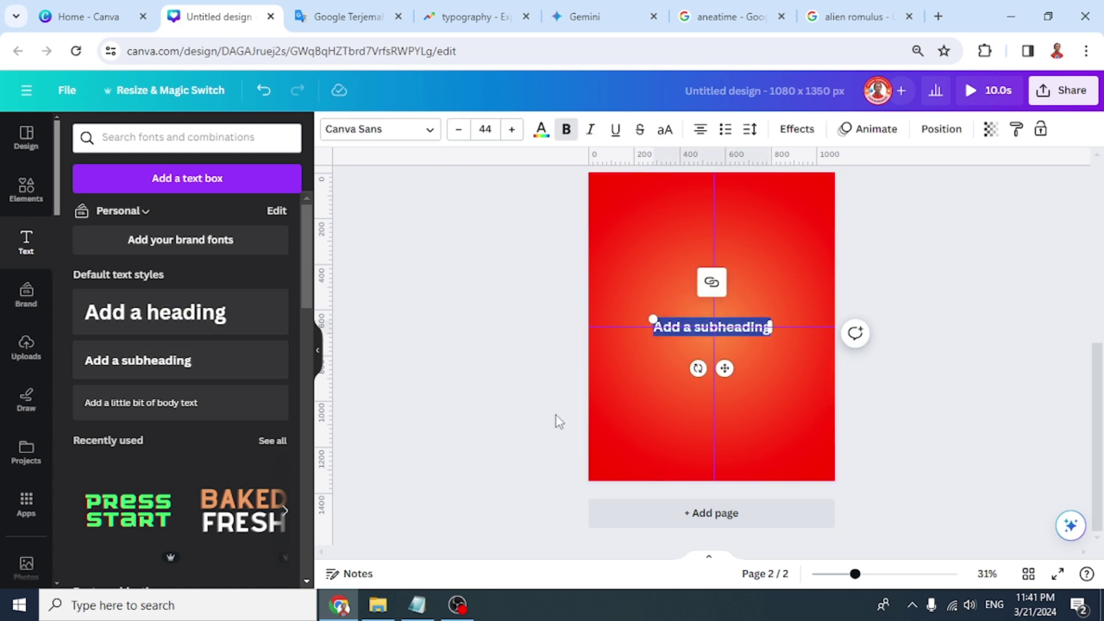
type("Damn I Love Eat")
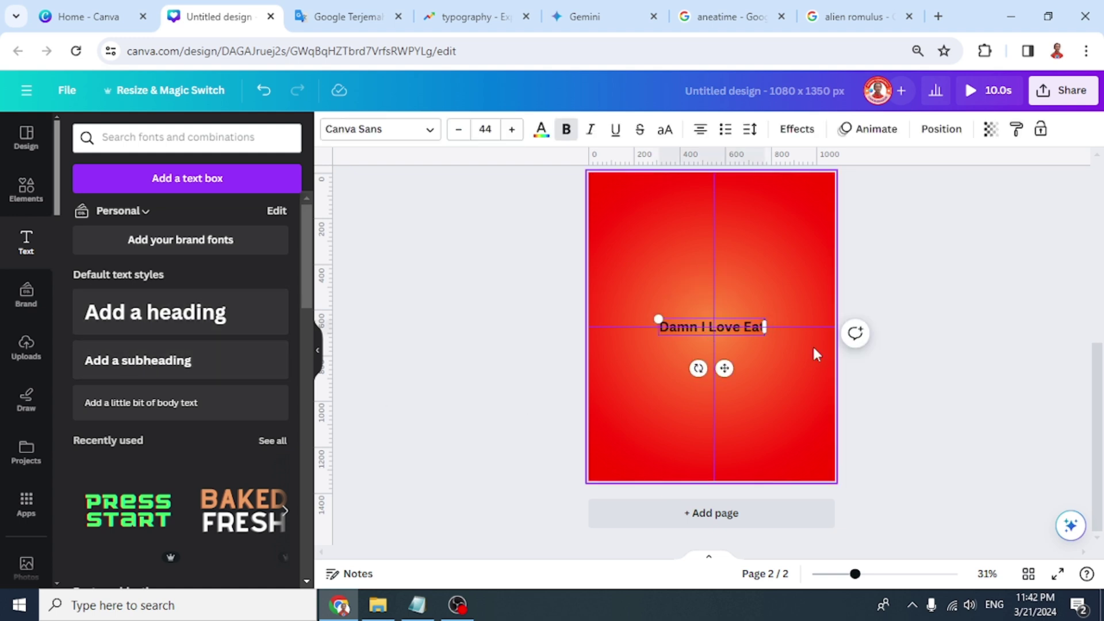
Colour the "Damn I Love Eat" text white and enlarge it to a font size of about 59.5
left_click(540, 129)
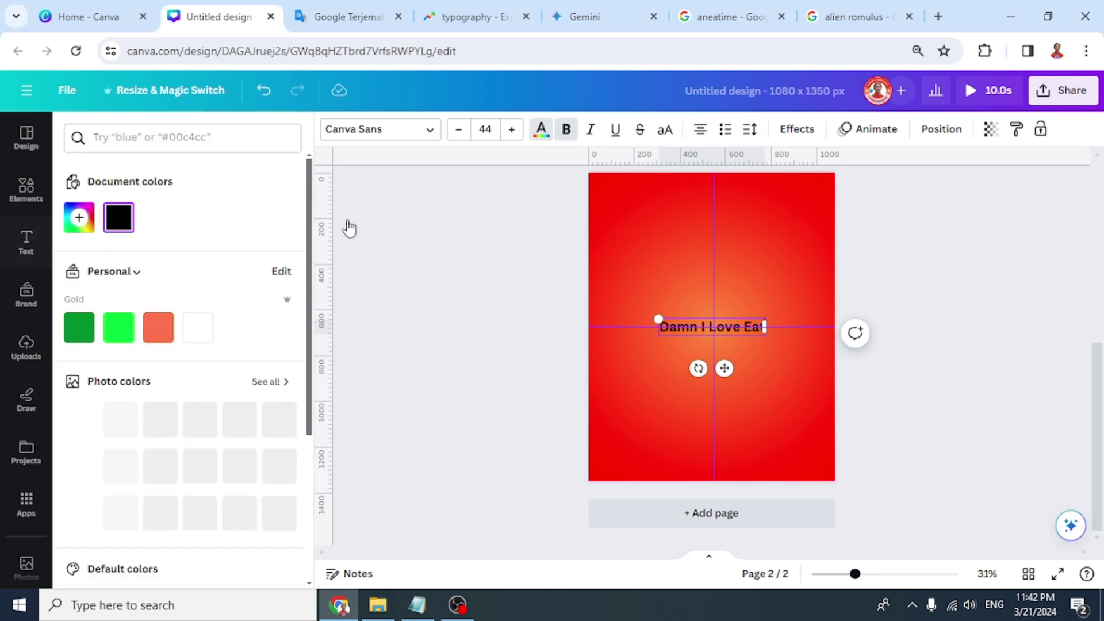
left_click(201, 334)
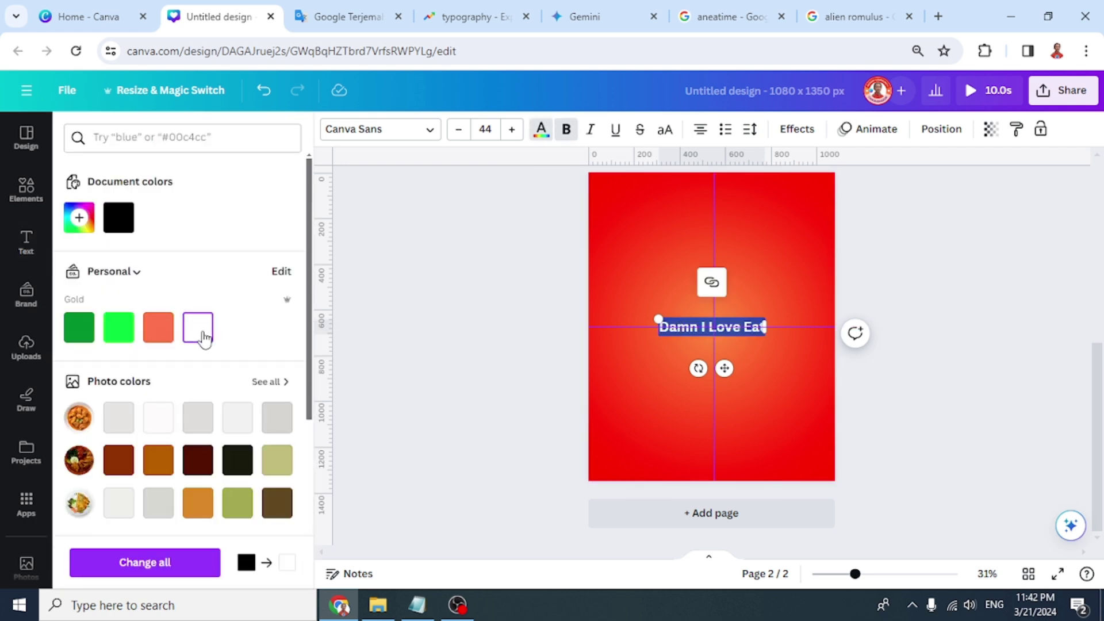
left_click(658, 314)
left_click_drag(658, 314, 620, 307)
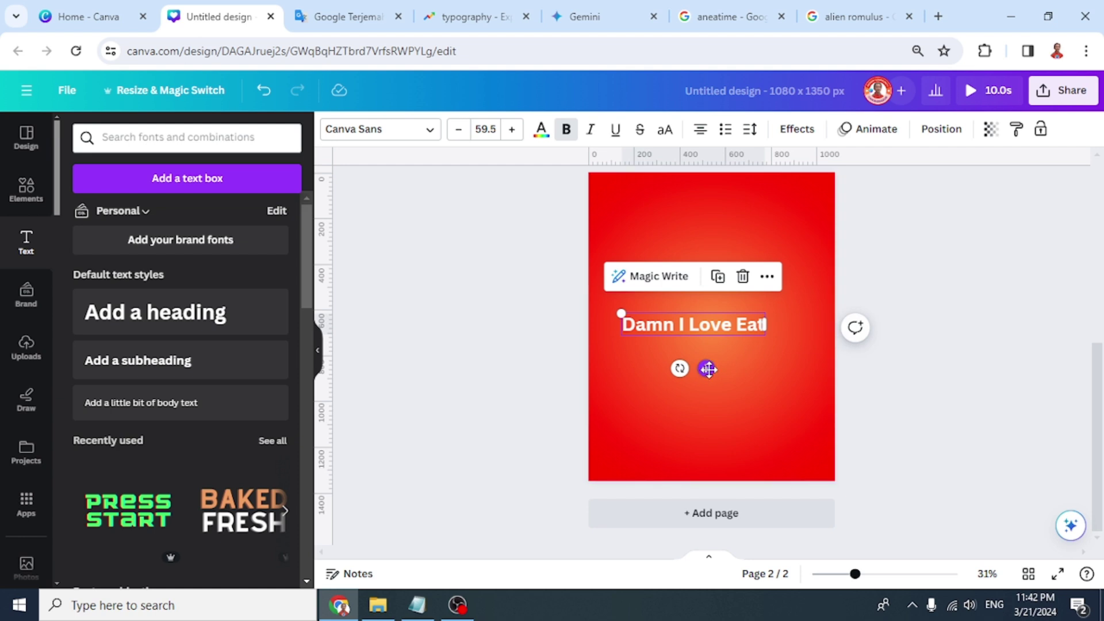
Centre the "Damn I Love Eat" text on the second page and place a duplicate directly beneath it
left_click_drag(707, 367, 723, 370)
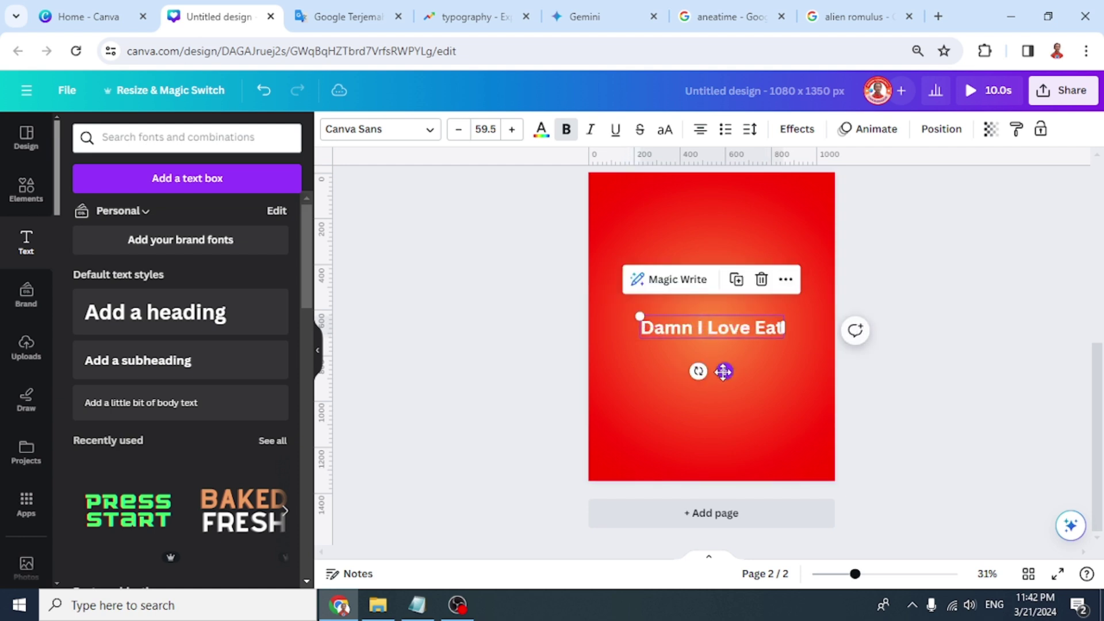
left_click(739, 283)
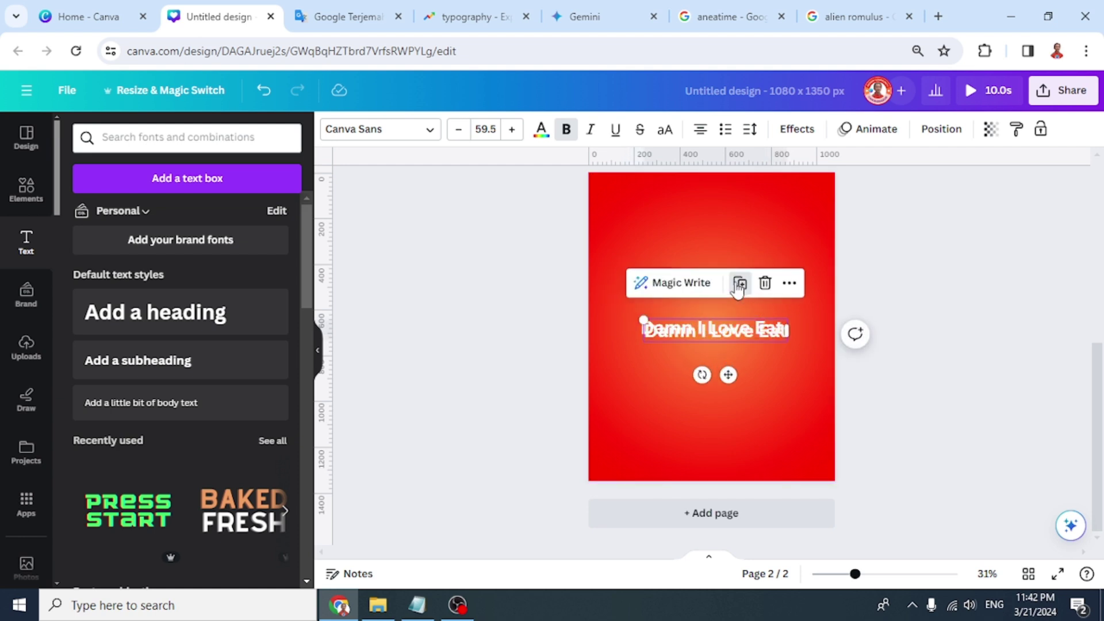
left_click_drag(744, 331, 734, 351)
Replace the wording of the duplicated text line with "deliver anytime"
double_click(737, 353)
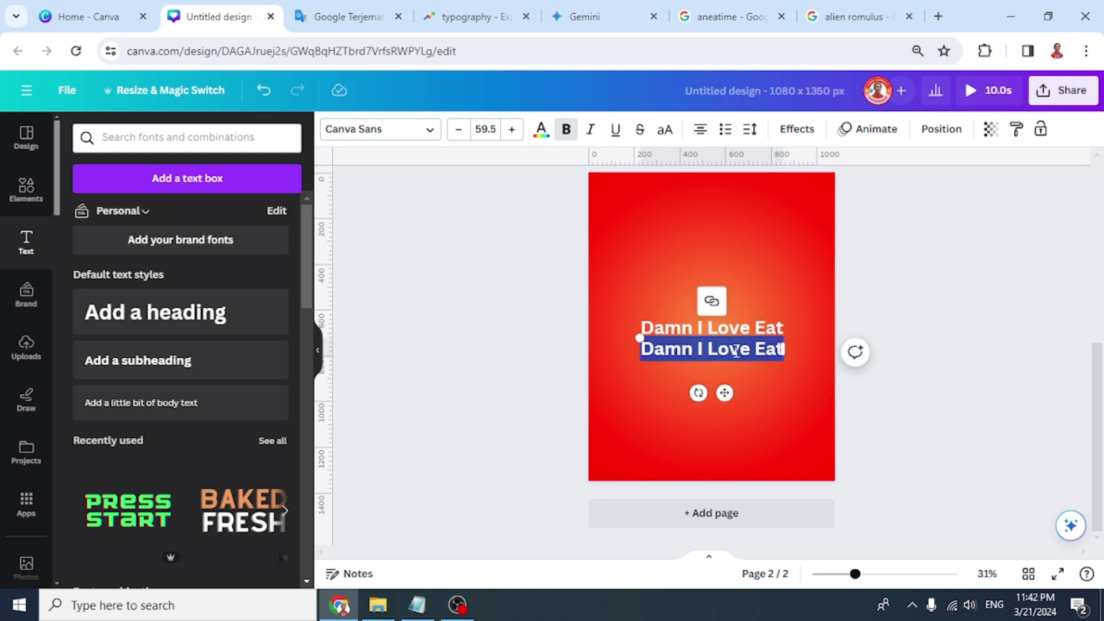
type("DE")
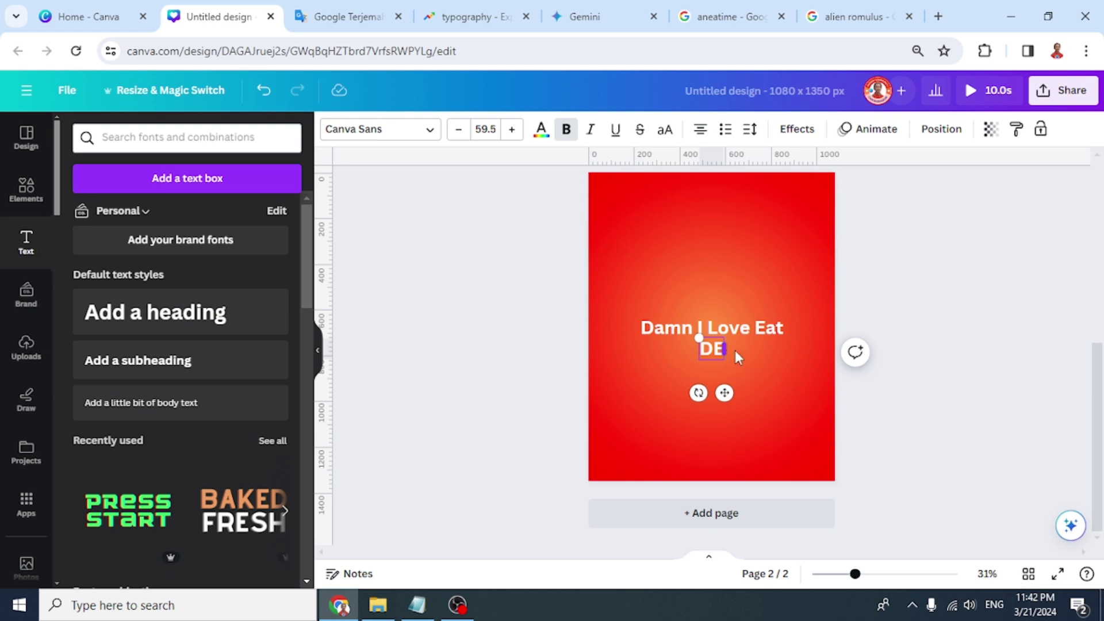
key("BackSpace")
key("BackSpace")
type("deliver")
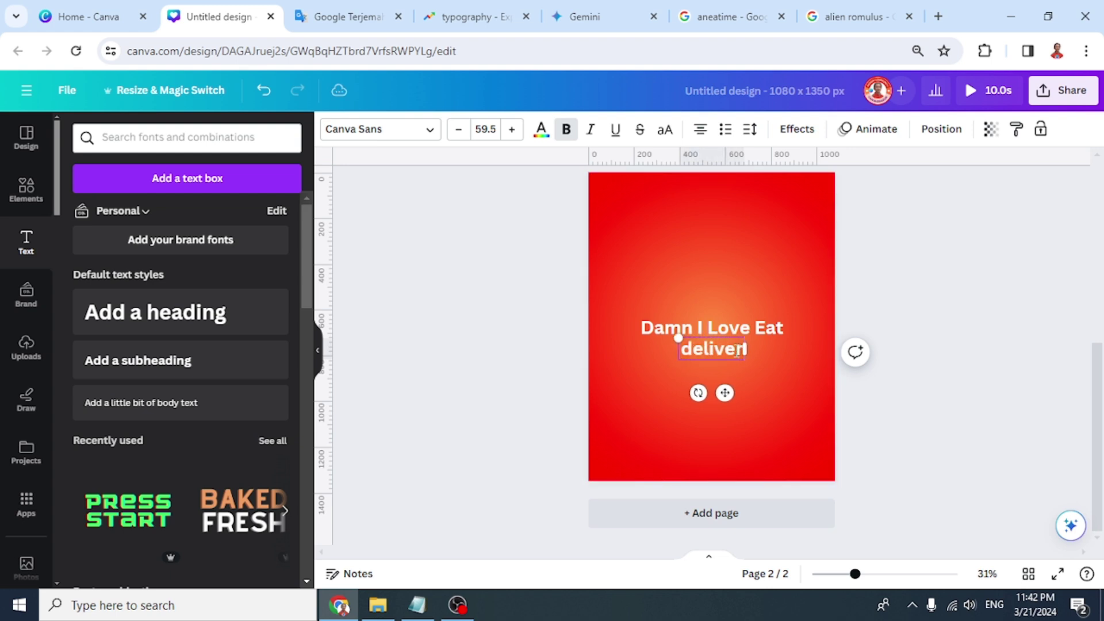
type(" anytime")
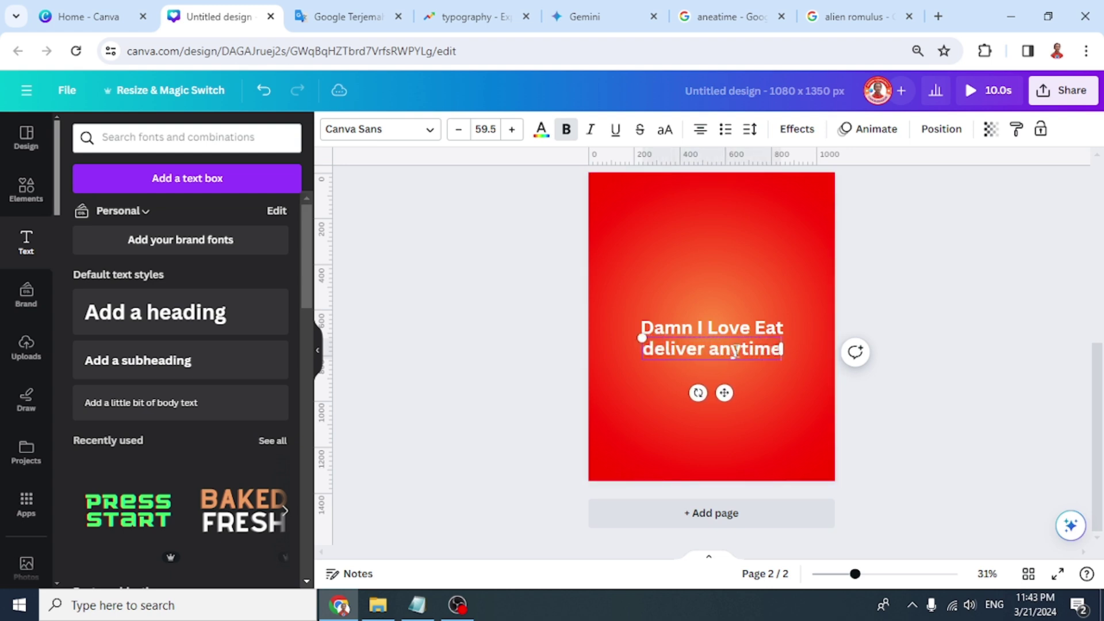
Apply the Burst text animation to both text lines on the second page
left_click_drag(636, 263, 769, 396)
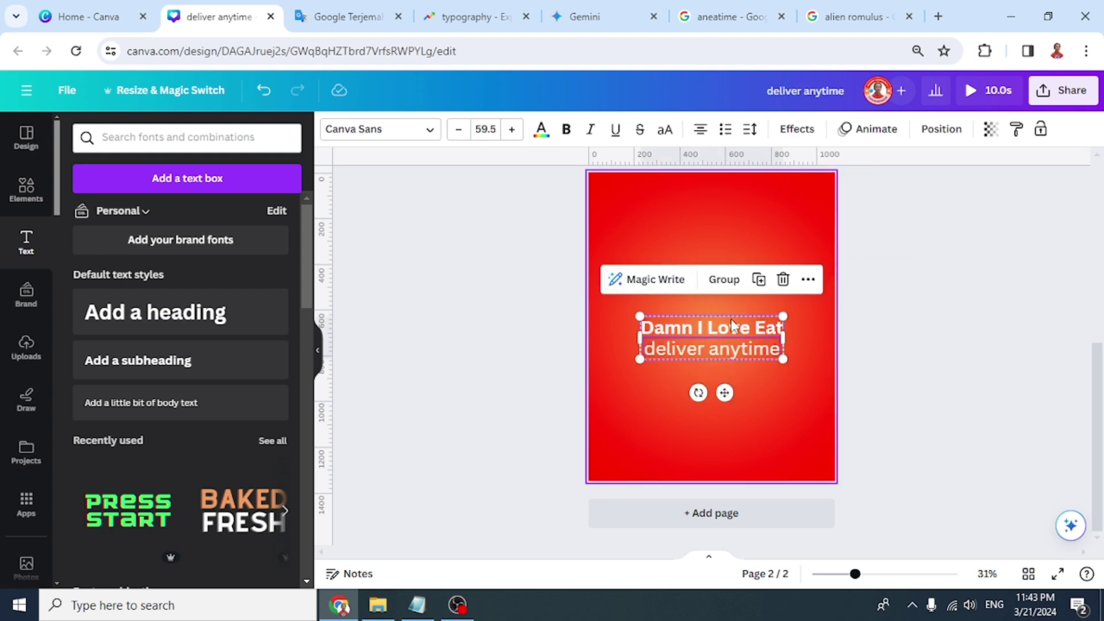
left_click(868, 129)
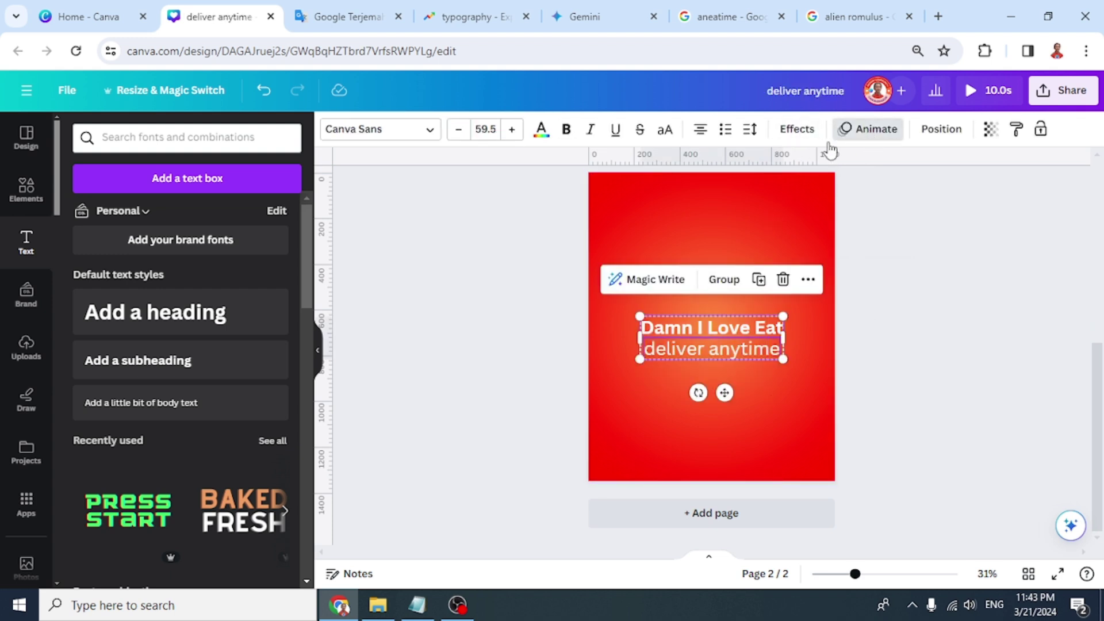
scroll(207, 389, "down", 3)
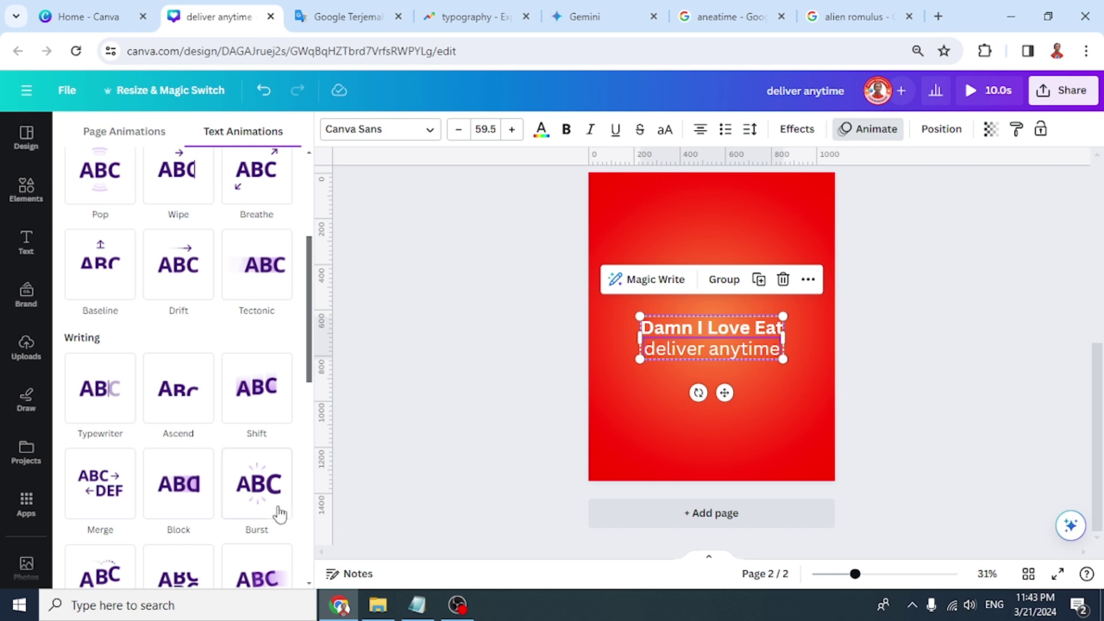
left_click(280, 513)
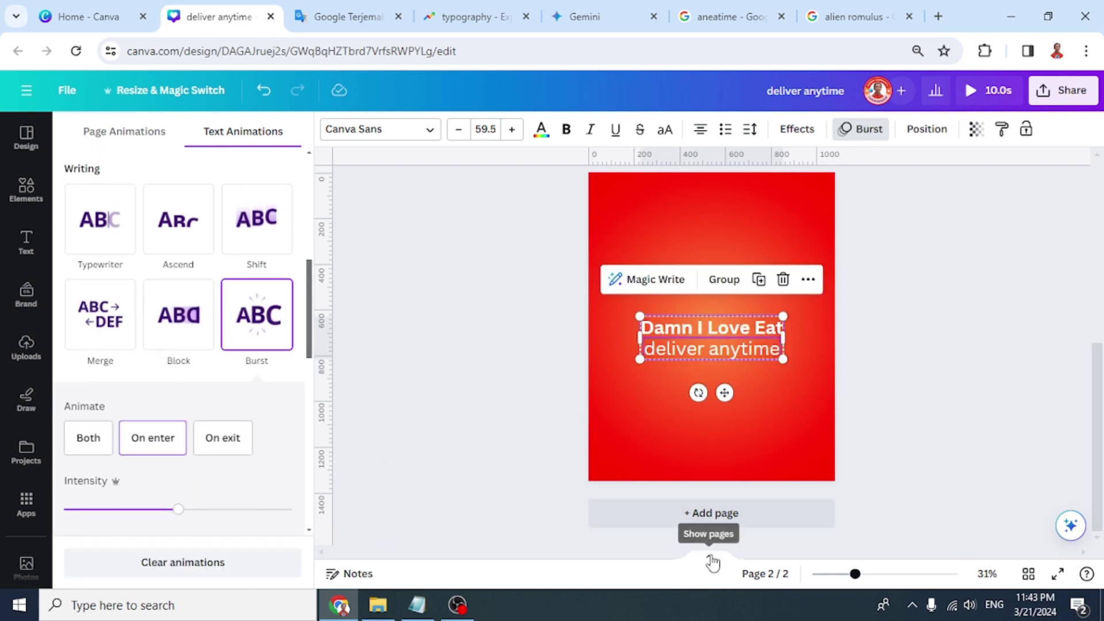
Show the page thumbnails and add a Flow transition between page 1 and page 2
left_click(712, 560)
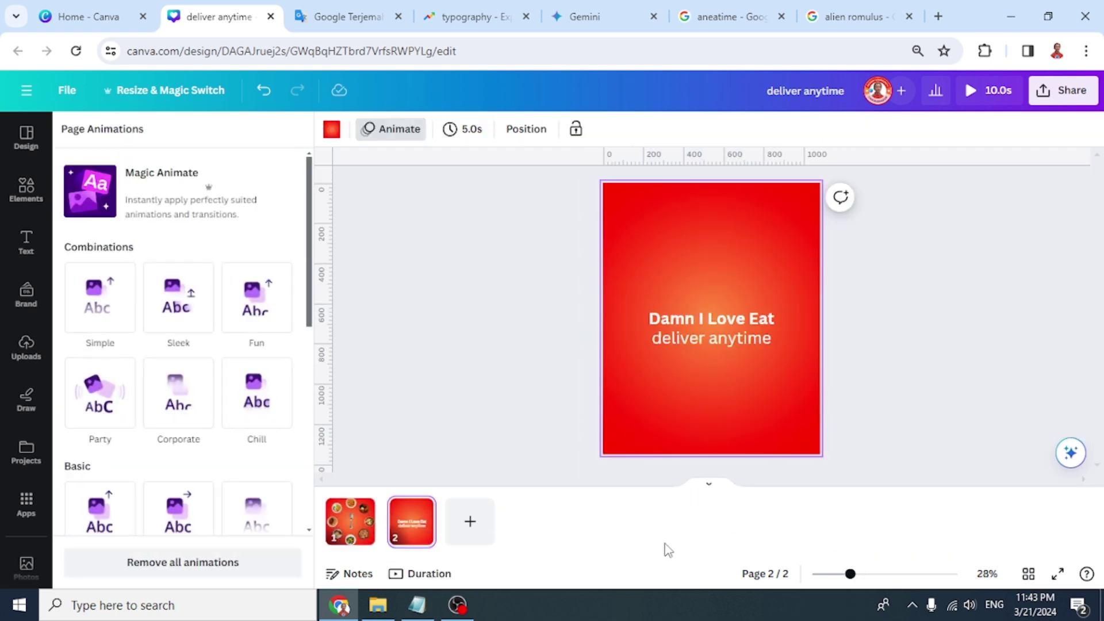
mouse_move(396, 541)
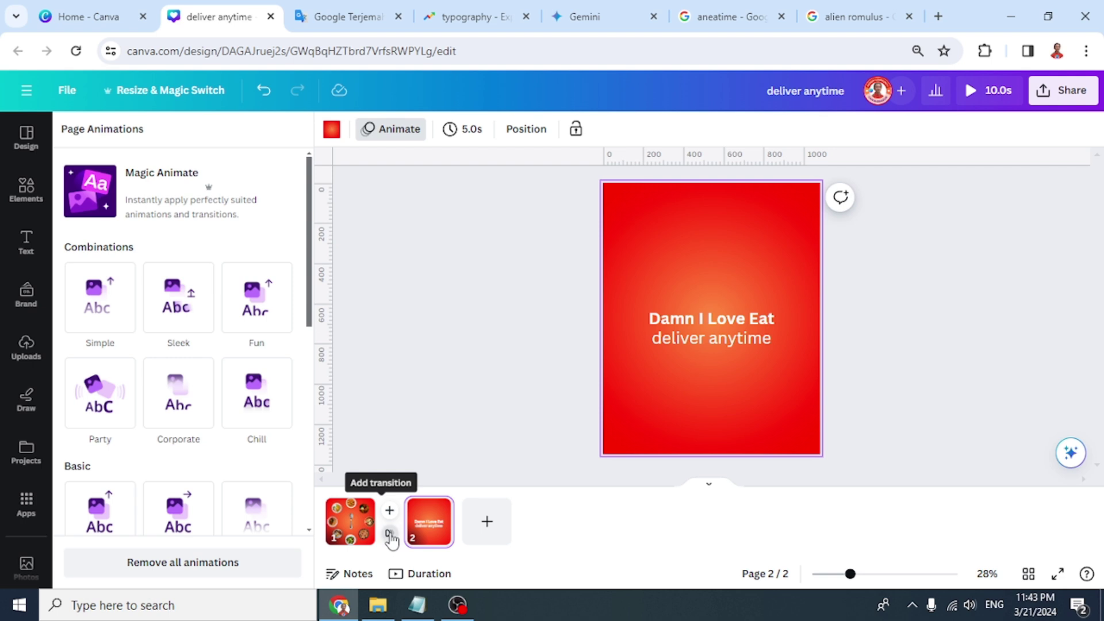
left_click(390, 534)
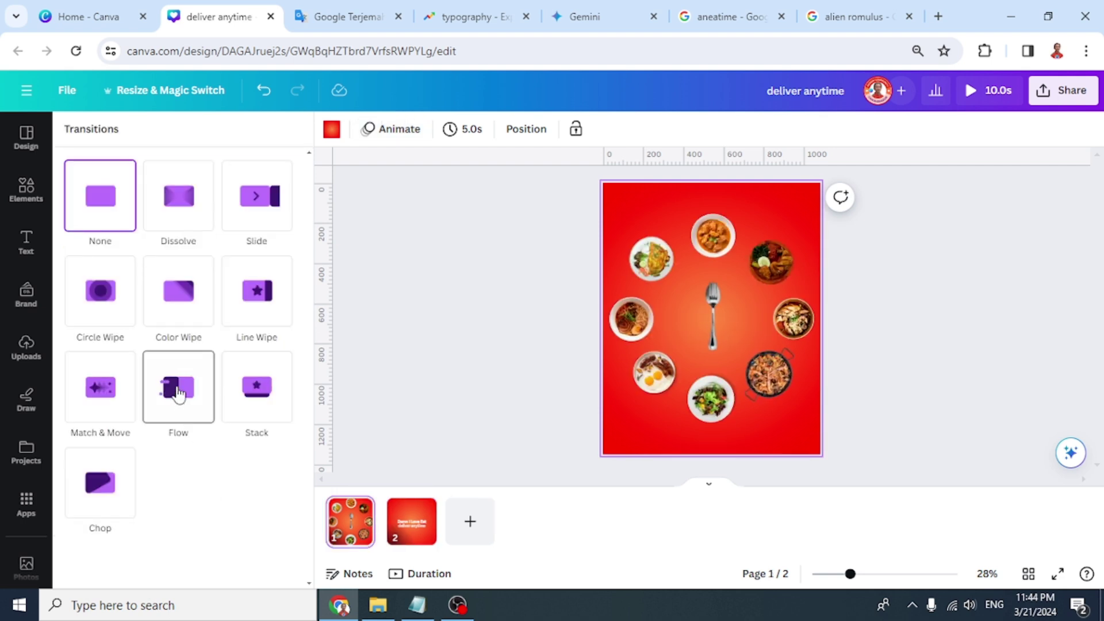
left_click(179, 396)
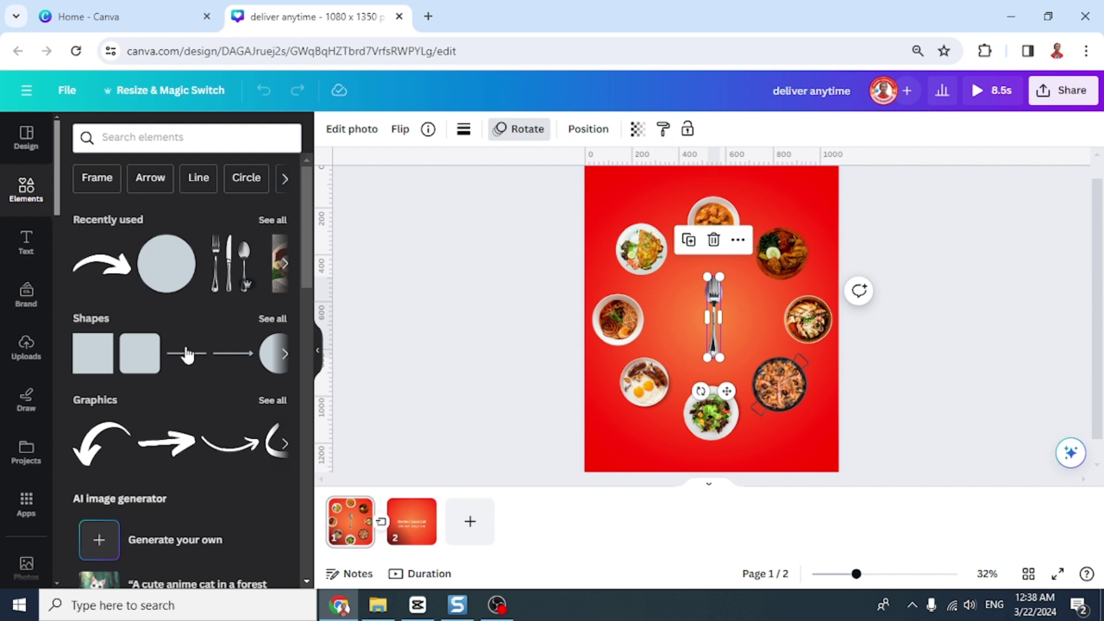
Search the audio library for "clock ticking" and add the Clock Ticking Quickly track to the design, starting at page 1
scroll(187, 355, "down", 7)
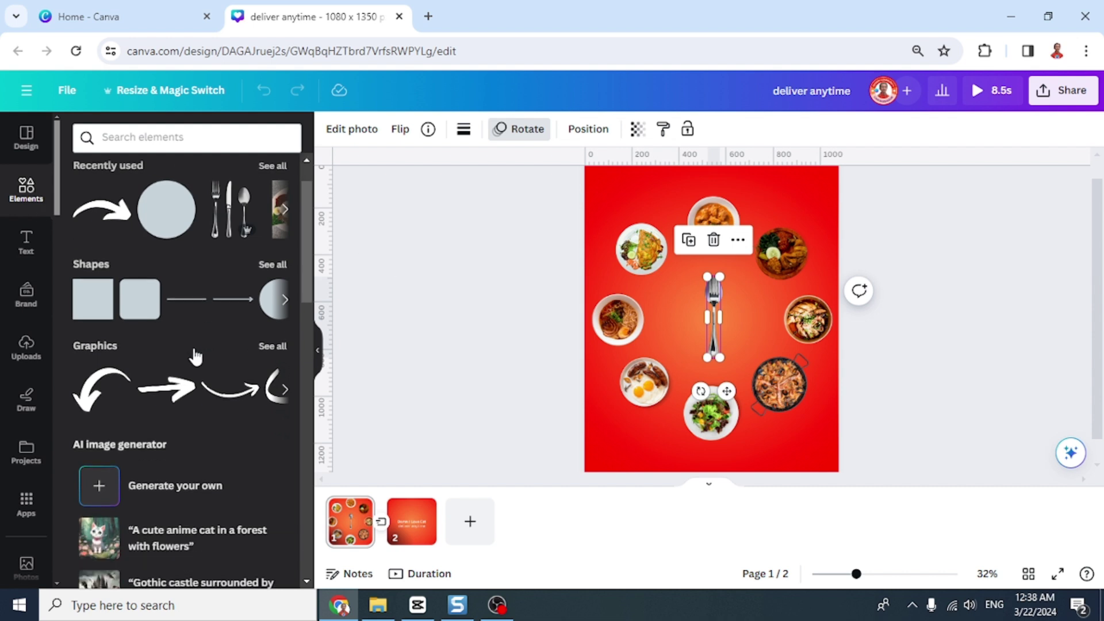
scroll(192, 354, "down", 3)
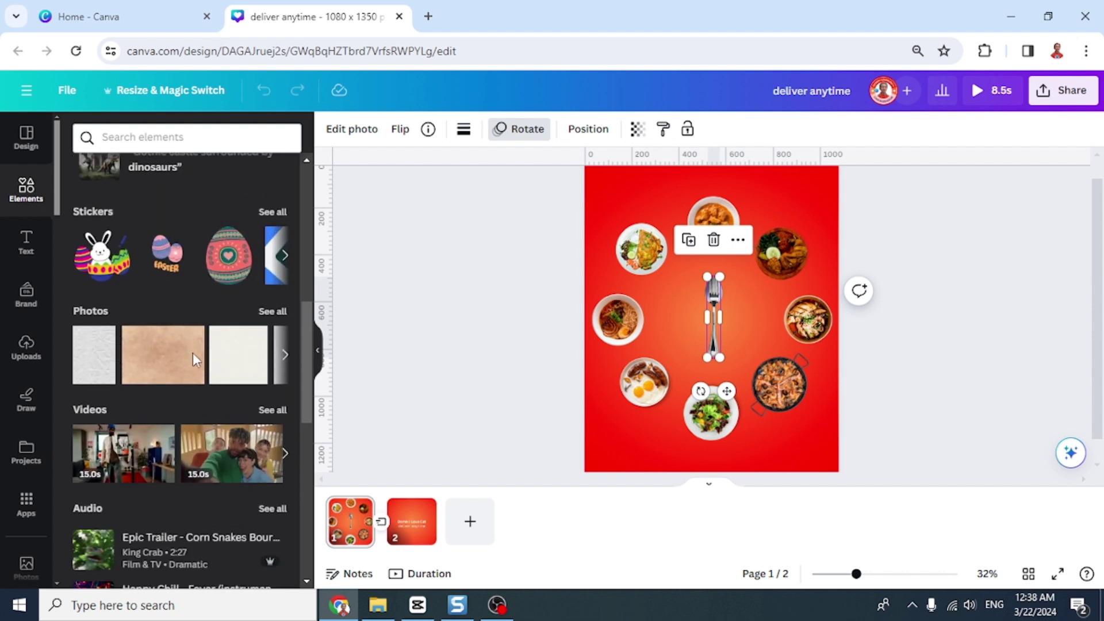
left_click(266, 429)
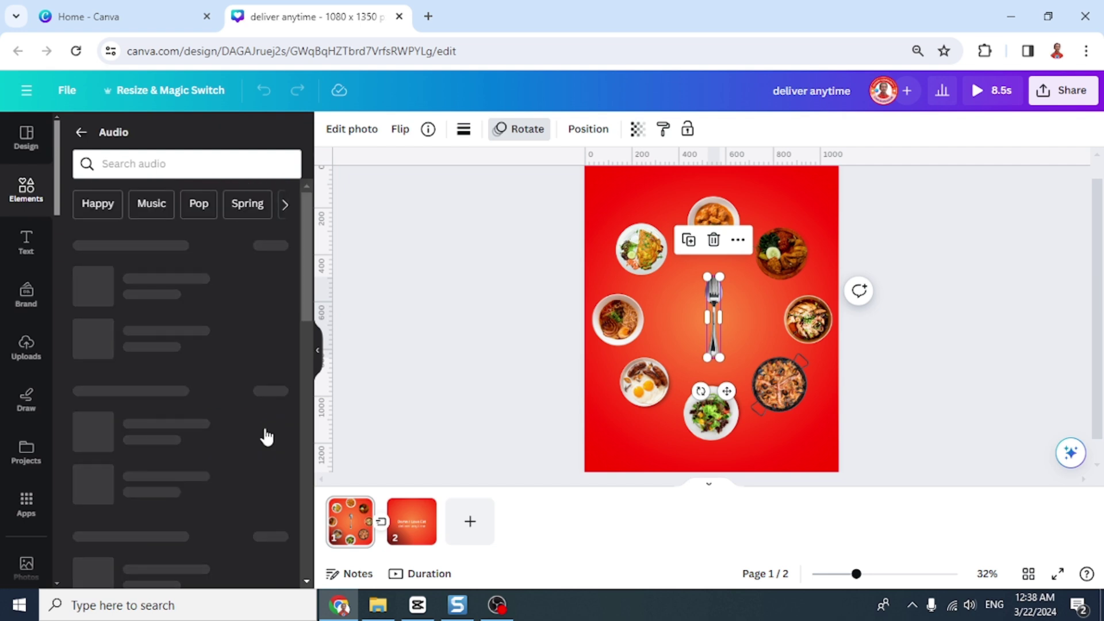
left_click(181, 167)
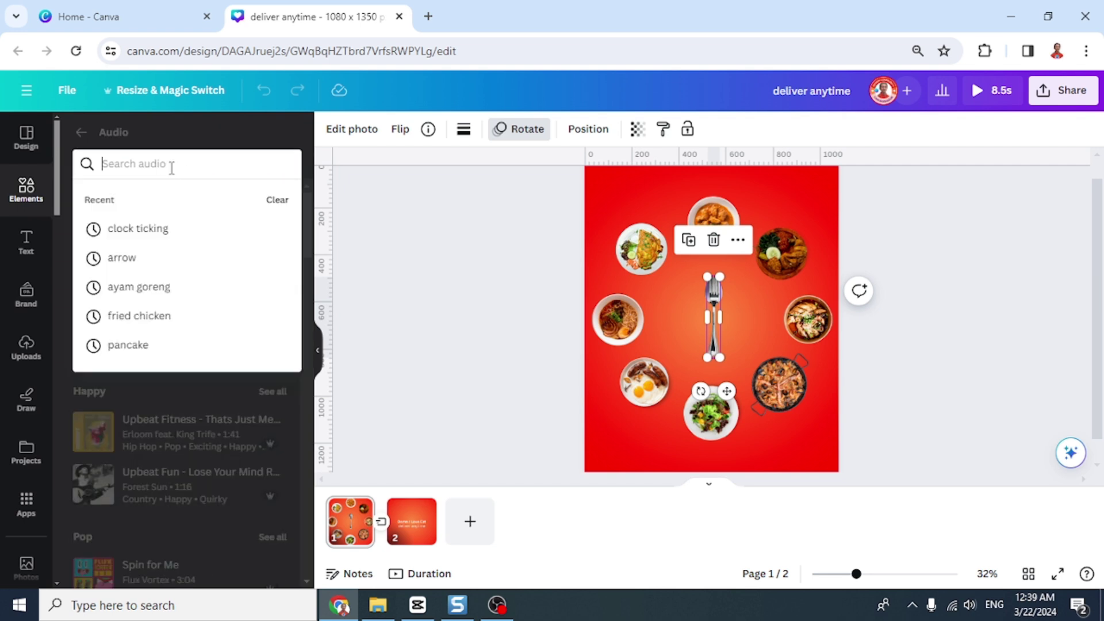
left_click(160, 230)
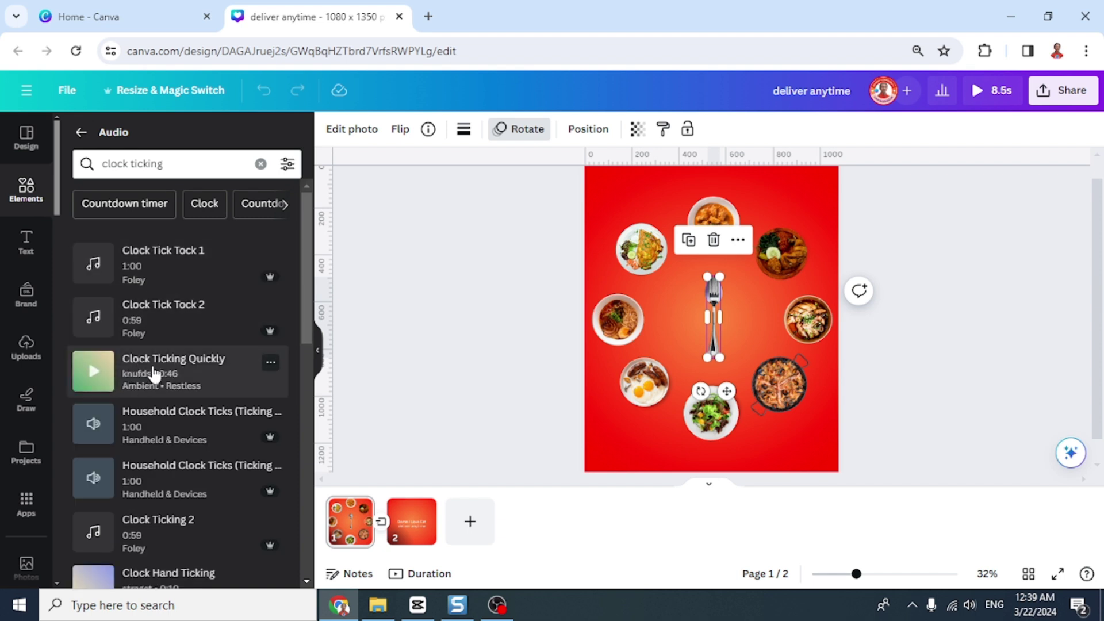
left_click_drag(155, 373, 357, 532)
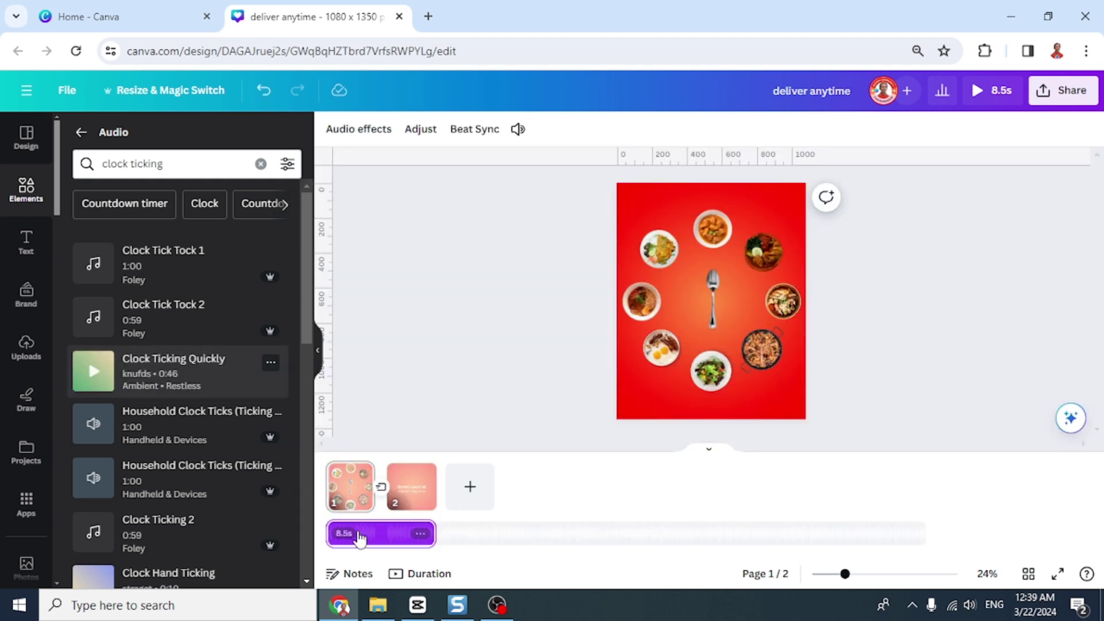
Trim the audio track to 4.2 s so it ends with page 1, and preview the animation
left_click_drag(438, 533, 384, 537)
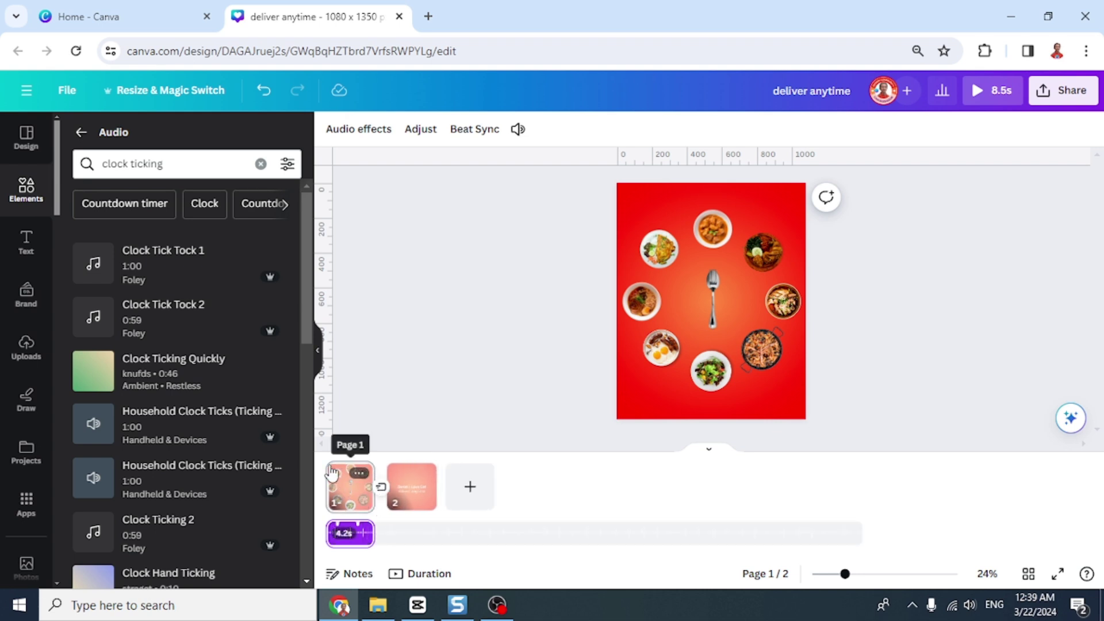
left_click(981, 92)
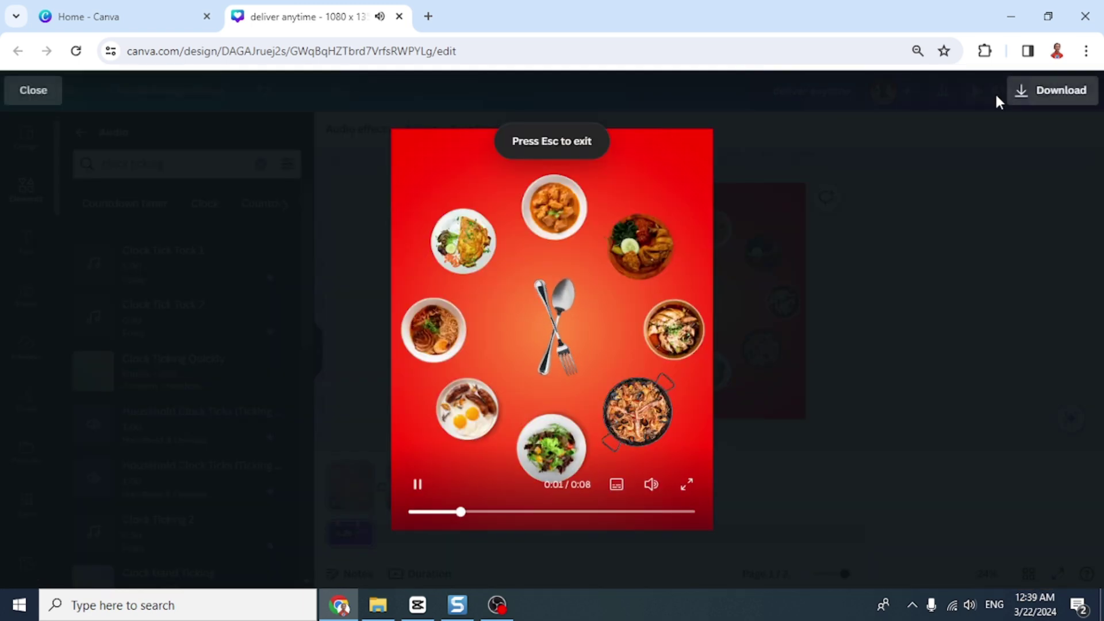
left_click(46, 96)
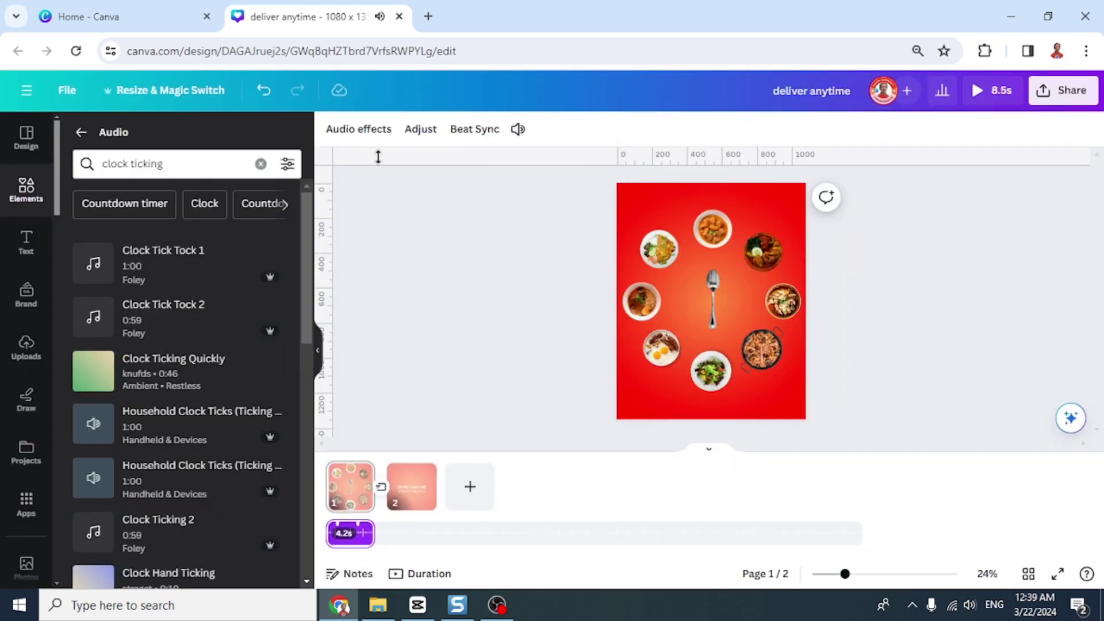
Open the design's sharing options to reach the download settings
left_click(1061, 90)
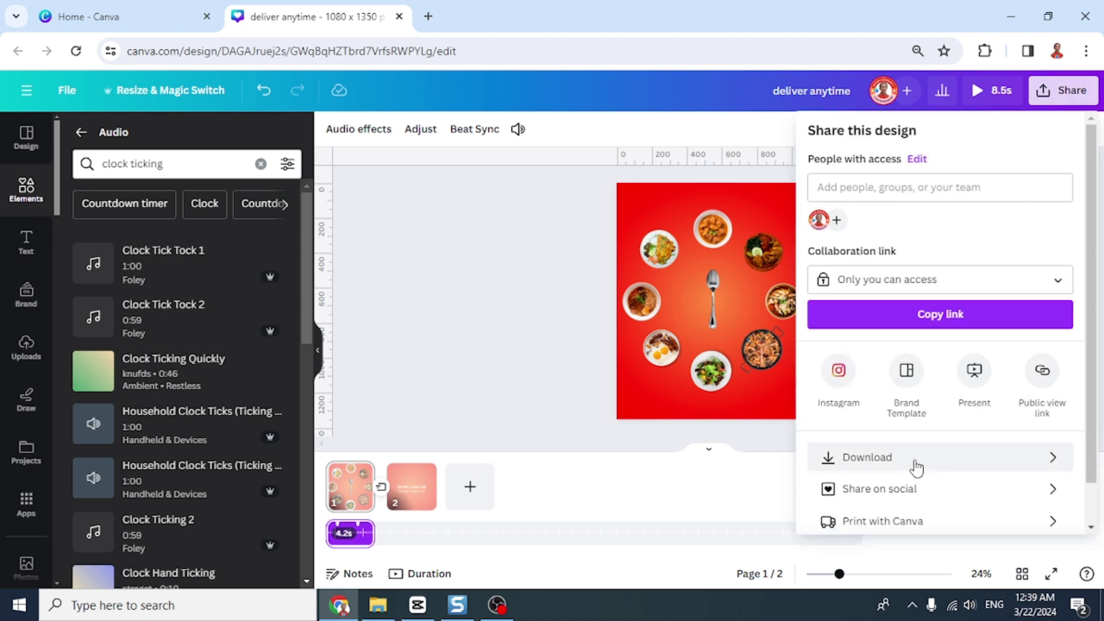